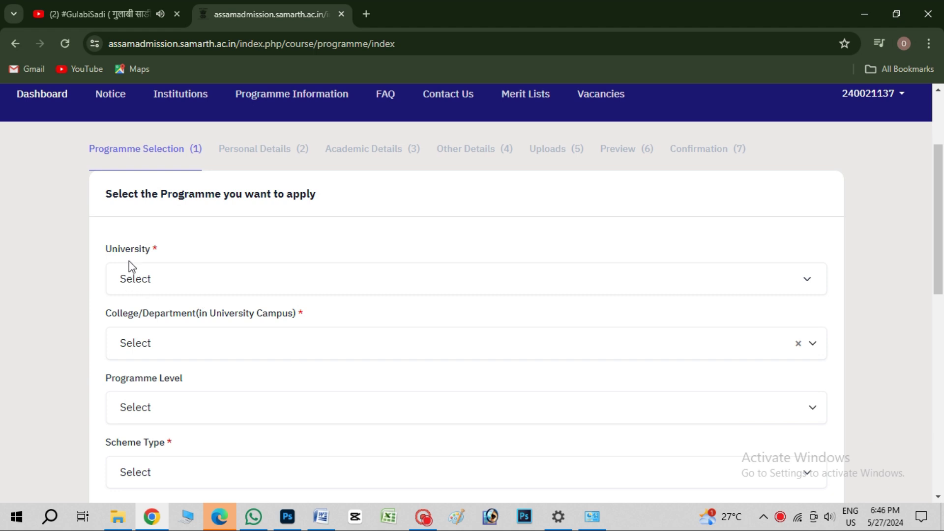
Choose Dibrugarh University as the university for the application.
{"action": "left_click", "coordinate": [170, 273]}
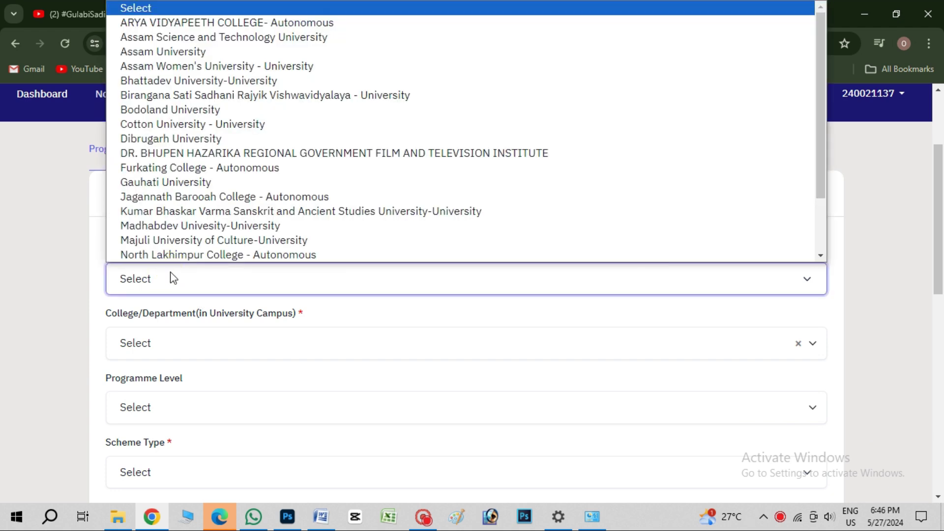
{"action": "scroll", "coordinate": [183, 181], "scroll_direction": "down", "scroll_amount": 1}
{"action": "scroll", "coordinate": [147, 152], "scroll_direction": "up", "scroll_amount": 1}
{"action": "left_click", "coordinate": [156, 139]}
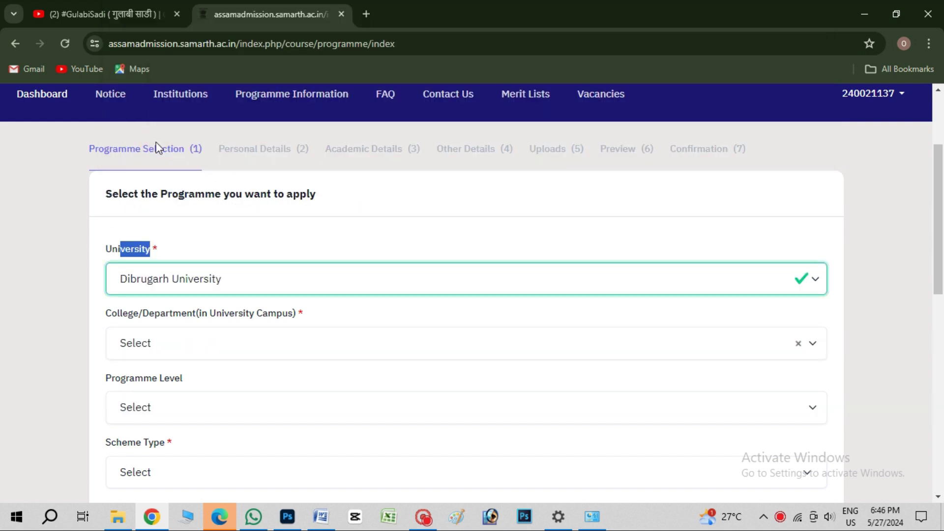
{"action": "left_click", "coordinate": [206, 224]}
Search the colleges for "kam" and choose Kamargaon College [348, GOVT. AIDED COLLEGE].
{"action": "scroll", "coordinate": [240, 263], "scroll_direction": "down", "scroll_amount": 1}
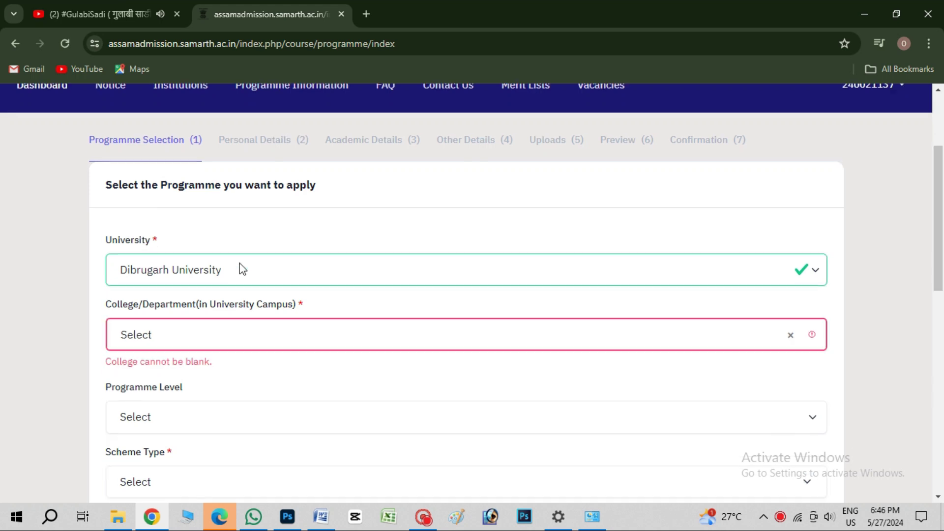
{"action": "left_click", "coordinate": [227, 275]}
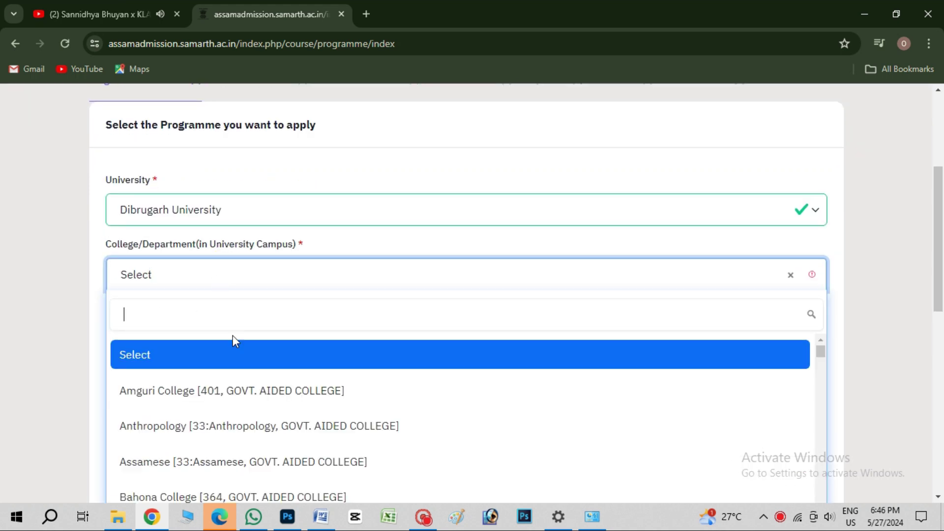
{"action": "scroll", "coordinate": [177, 422], "scroll_direction": "down", "scroll_amount": 8}
{"action": "scroll", "coordinate": [182, 389], "scroll_direction": "up", "scroll_amount": 6}
{"action": "left_click", "coordinate": [167, 315]}
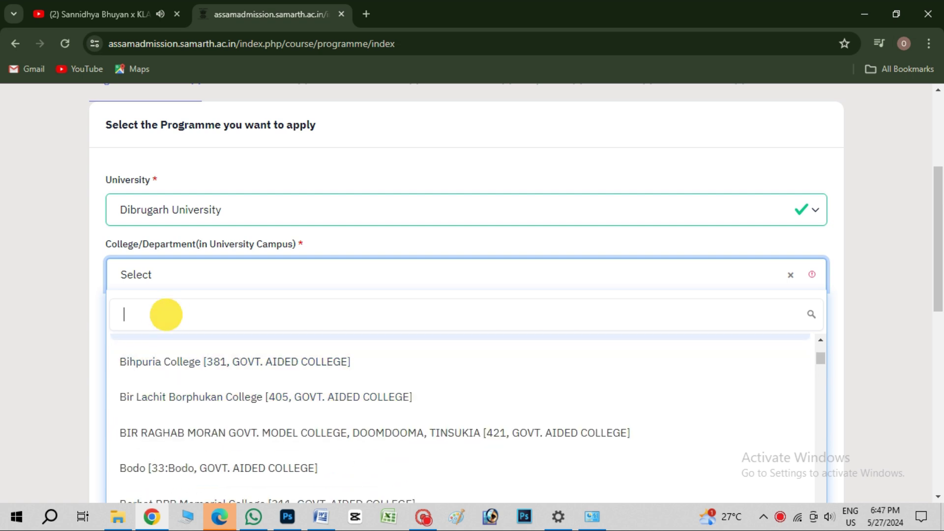
{"action": "type", "text": "kam"}
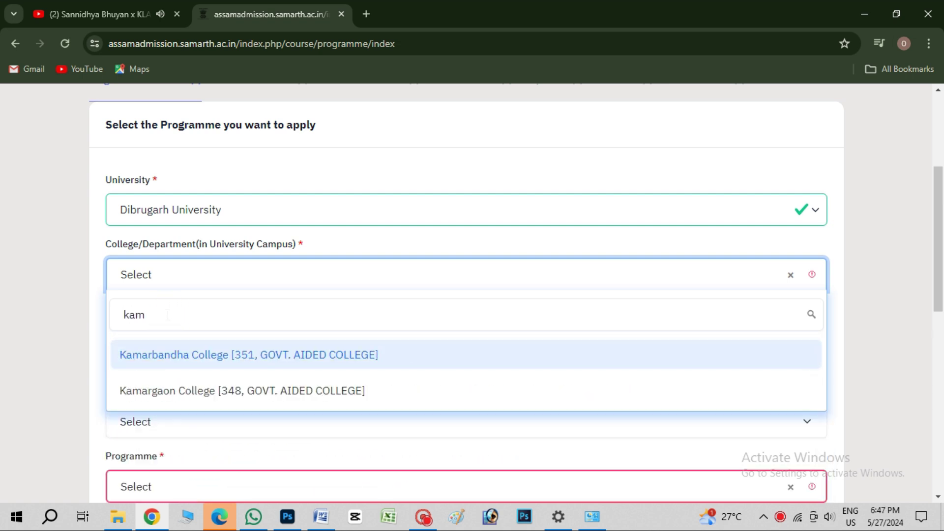
{"action": "left_click", "coordinate": [158, 390]}
Set the programme level to BACHELOR (Under-Graduate Programmes).
{"action": "scroll", "coordinate": [184, 355], "scroll_direction": "down", "scroll_amount": 1}
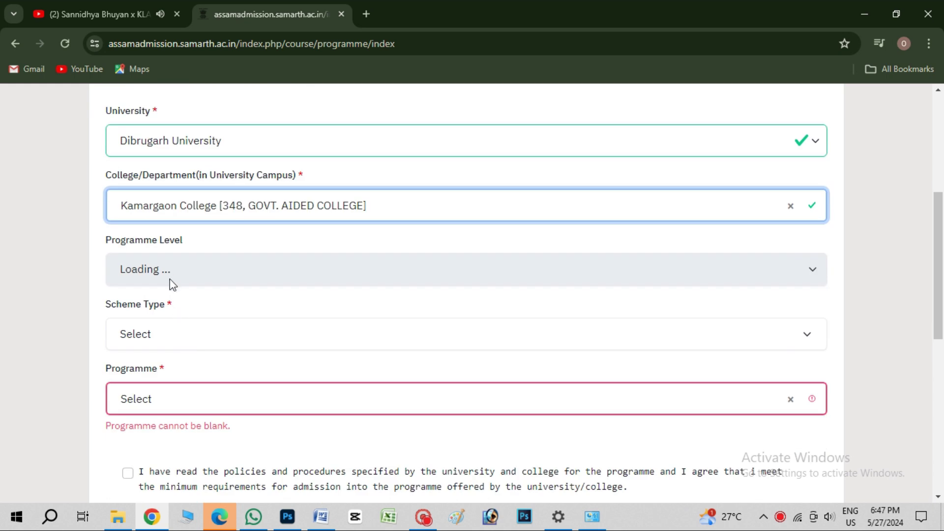
{"action": "left_click_drag", "start_coordinate": [105, 240], "coordinate": [225, 232]}
{"action": "left_click", "coordinate": [170, 269]}
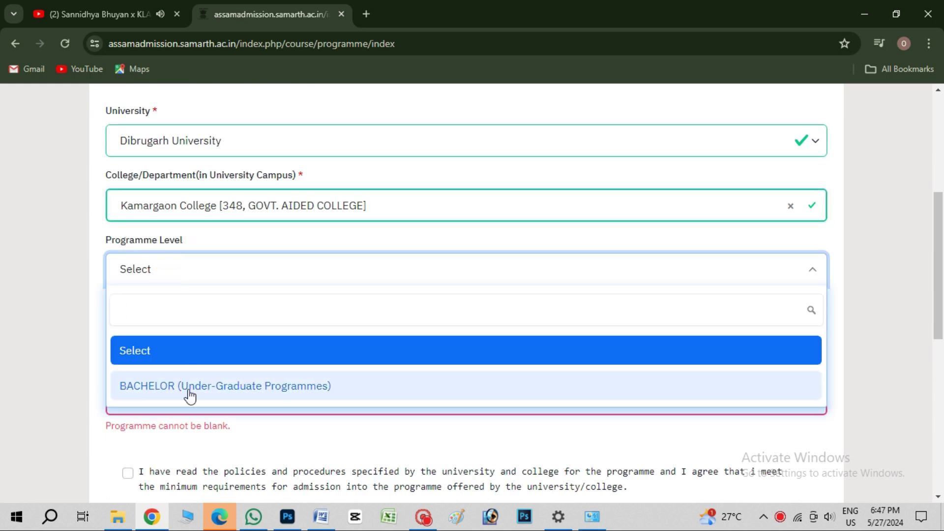
{"action": "left_click", "coordinate": [166, 384]}
Set the scheme type to NEP-STREAM.
{"action": "scroll", "coordinate": [161, 326], "scroll_direction": "down", "scroll_amount": 1}
{"action": "left_click_drag", "start_coordinate": [104, 235], "coordinate": [175, 235]}
{"action": "left_click", "coordinate": [166, 269]}
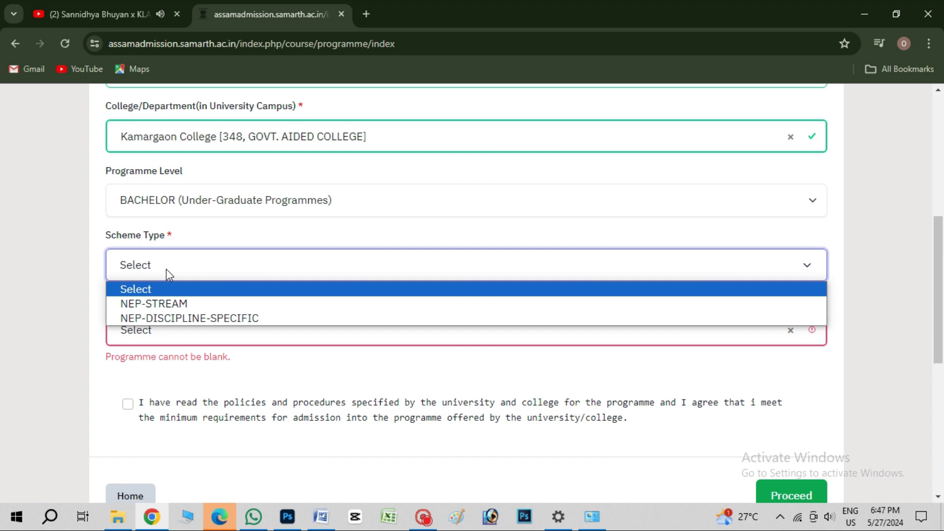
{"action": "left_click", "coordinate": [168, 272]}
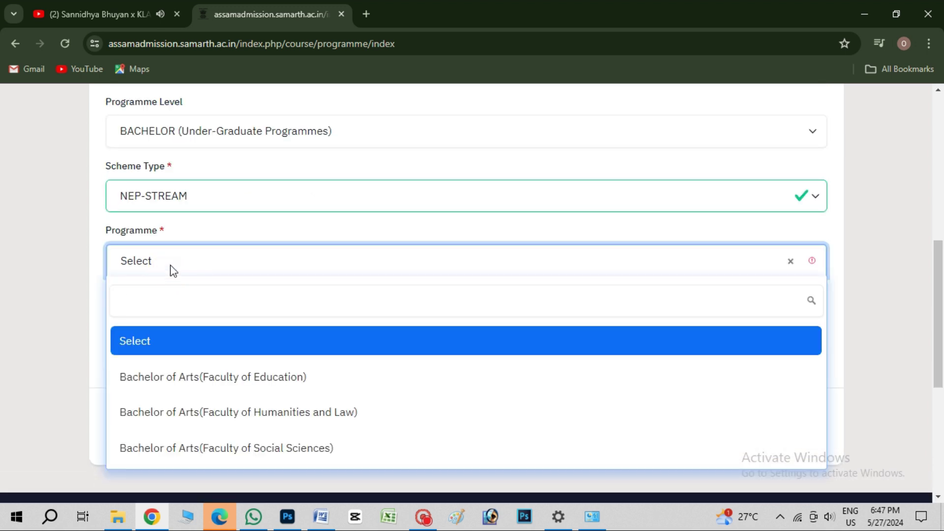
Switch the scheme type to NEP-DISCIPLINE-SPECIFIC and check which programmes it offers.
{"action": "left_click", "coordinate": [171, 269]}
{"action": "left_click", "coordinate": [183, 199]}
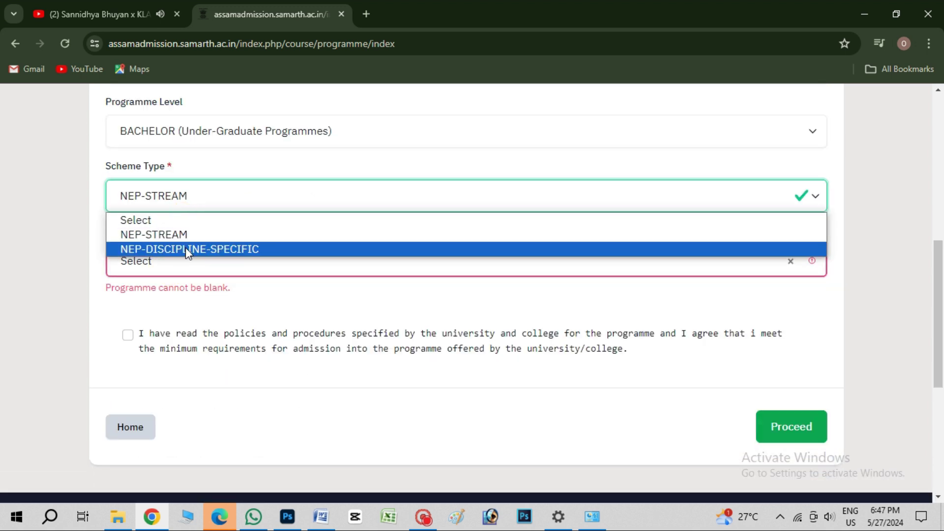
{"action": "left_click", "coordinate": [185, 248]}
{"action": "left_click", "coordinate": [185, 261]}
{"action": "left_click", "coordinate": [182, 264]}
{"action": "left_click", "coordinate": [182, 264]}
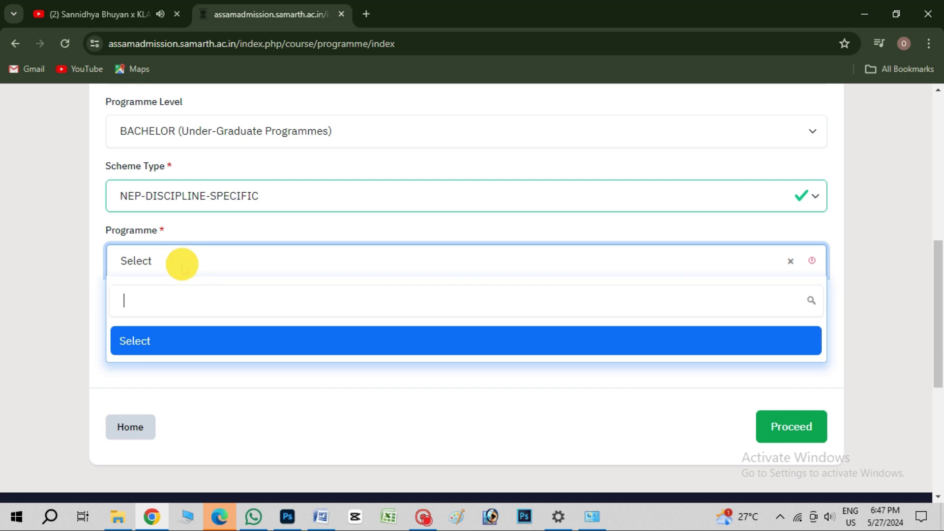
{"action": "scroll", "coordinate": [187, 276], "scroll_direction": "down", "scroll_amount": 2}
{"action": "scroll", "coordinate": [189, 289], "scroll_direction": "up", "scroll_amount": 1}
{"action": "left_click", "coordinate": [185, 277]}
{"action": "left_click", "coordinate": [197, 193]}
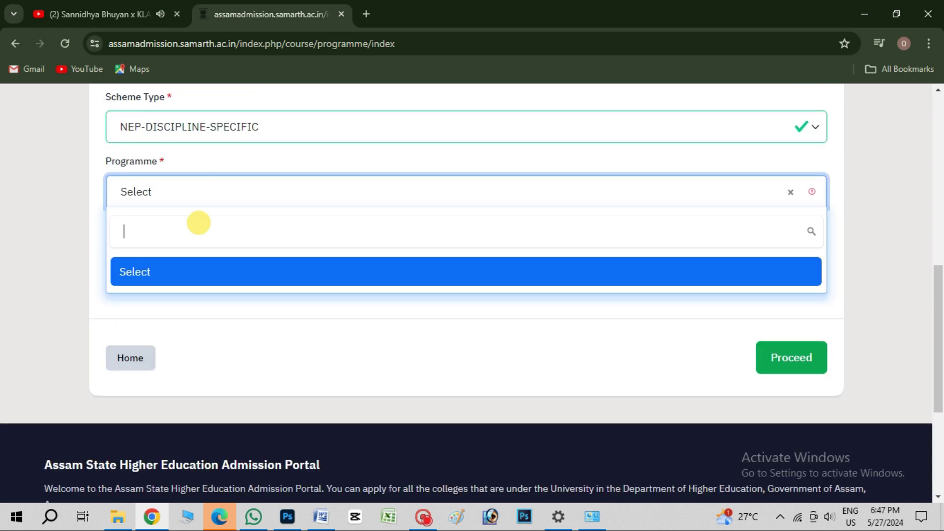
Change the scheme type back to NEP-STREAM.
{"action": "scroll", "coordinate": [211, 270], "scroll_direction": "up", "scroll_amount": 3}
{"action": "left_click", "coordinate": [215, 271]}
{"action": "scroll", "coordinate": [215, 270], "scroll_direction": "up", "scroll_amount": 1}
{"action": "left_click", "coordinate": [184, 333]}
{"action": "left_click", "coordinate": [165, 370]}
Choose Bachelor of Arts(Faculty of Education) as the programme.
{"action": "scroll", "coordinate": [181, 338], "scroll_direction": "down", "scroll_amount": 1}
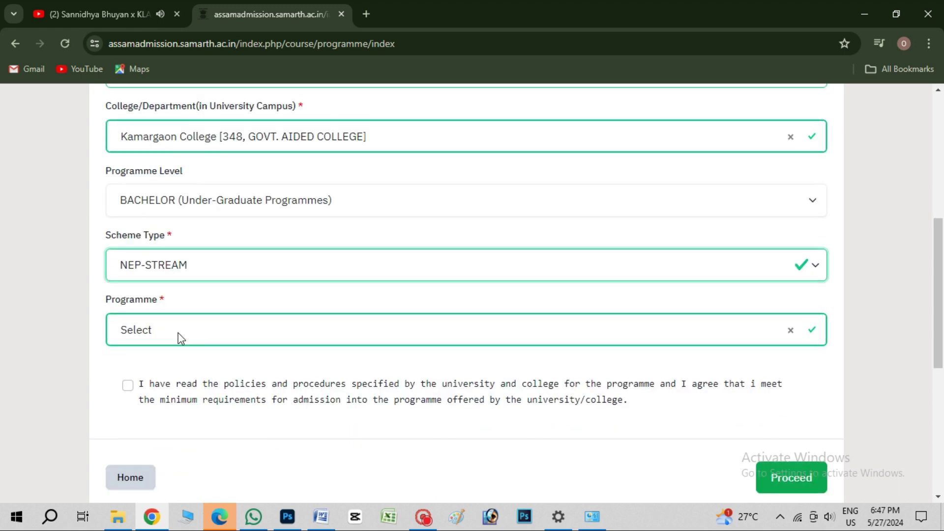
{"action": "left_click", "coordinate": [176, 317]}
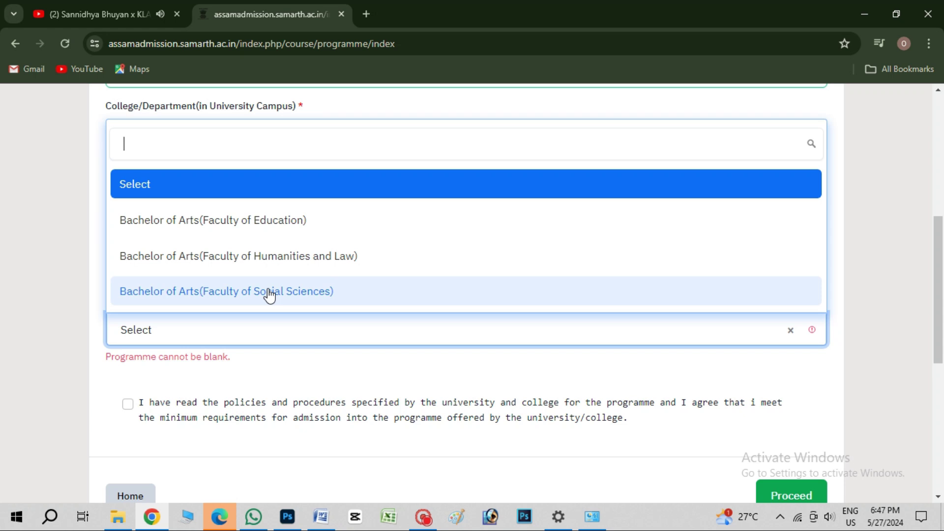
{"action": "left_click", "coordinate": [241, 238]}
{"action": "scroll", "coordinate": [241, 236], "scroll_direction": "down", "scroll_amount": 3}
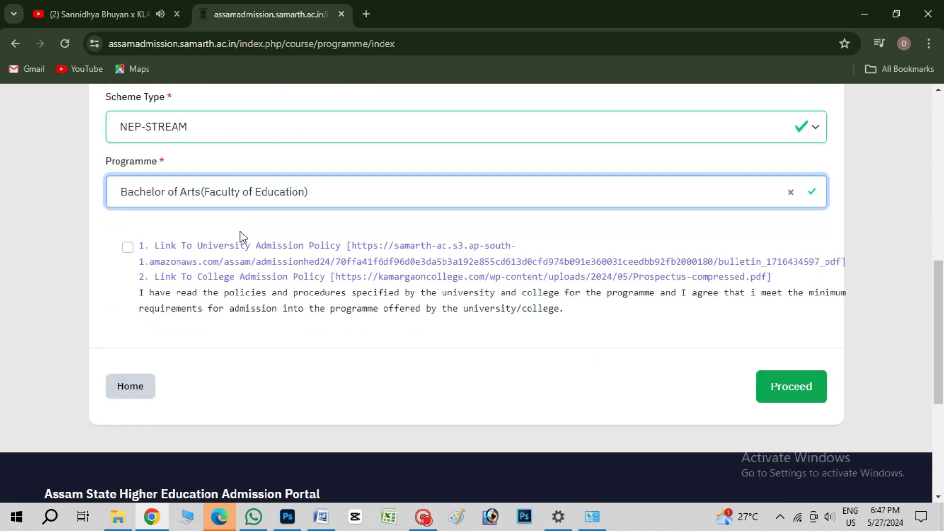
Change the programme to Bachelor of Arts(Faculty of Social Sciences), accept the admission policy declaration and proceed.
{"action": "left_click", "coordinate": [295, 191]}
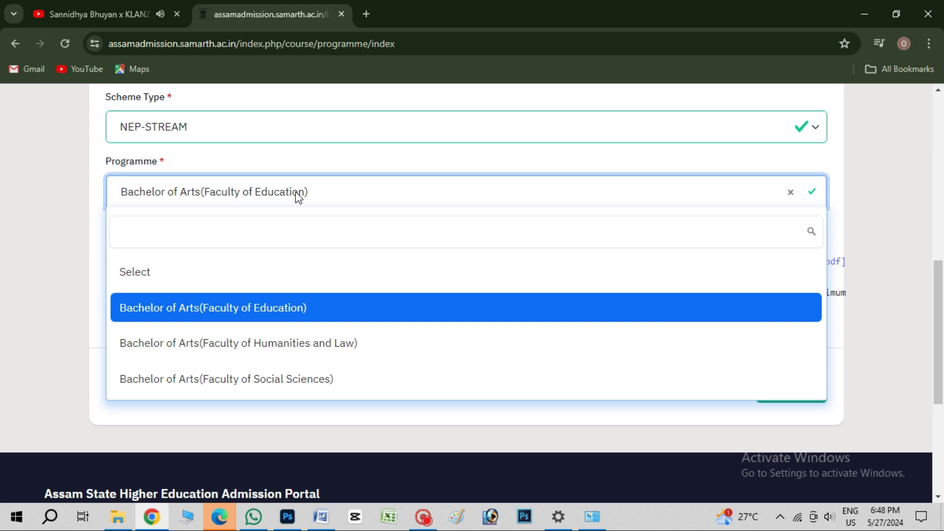
{"action": "left_click", "coordinate": [275, 378]}
{"action": "left_click", "coordinate": [127, 248]}
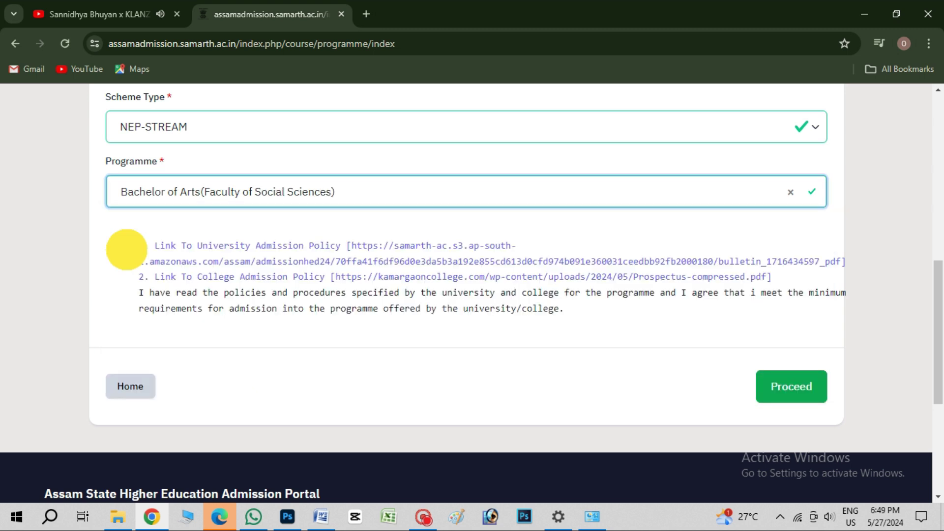
{"action": "left_click", "coordinate": [772, 394]}
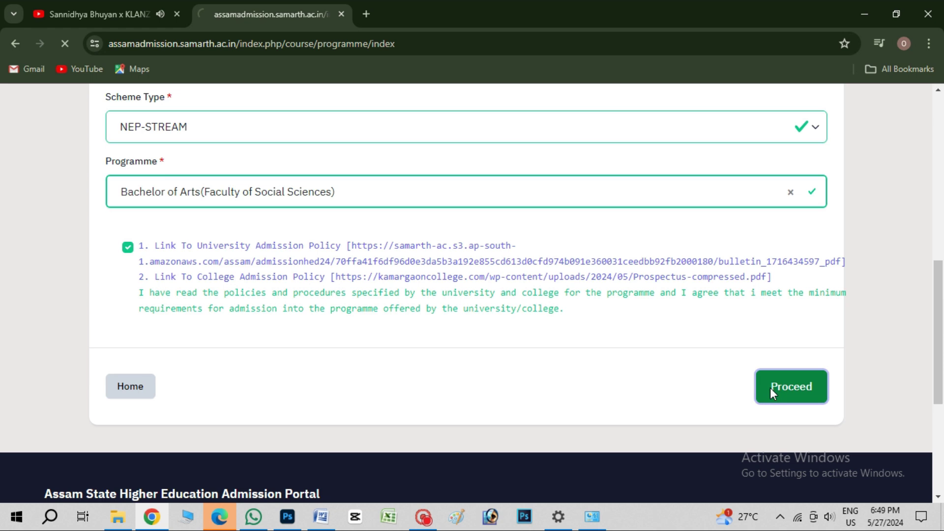
Select the 1 Major 1 Minor admission scheme and set both subject groups to Discipline Group.
{"action": "scroll", "coordinate": [393, 386], "scroll_direction": "down", "scroll_amount": 4}
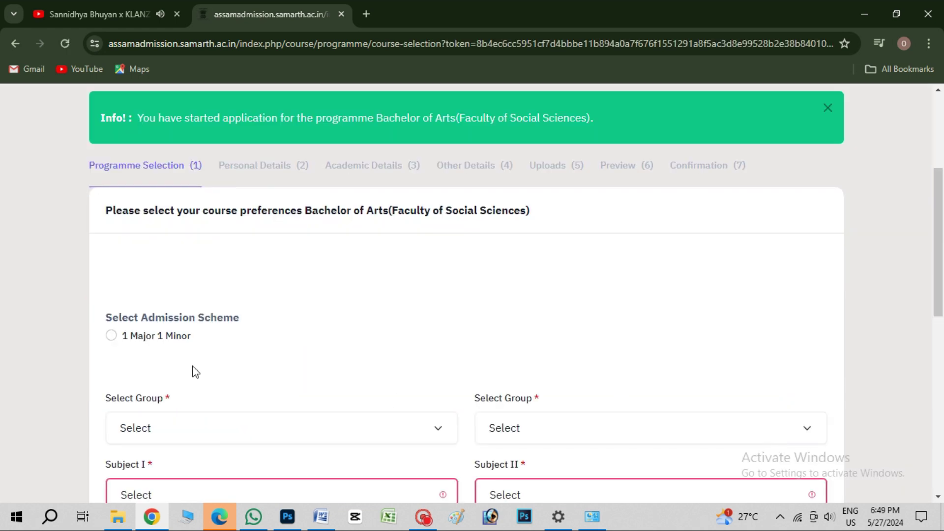
{"action": "scroll", "coordinate": [189, 366], "scroll_direction": "down", "scroll_amount": 3}
{"action": "left_click", "coordinate": [111, 198]}
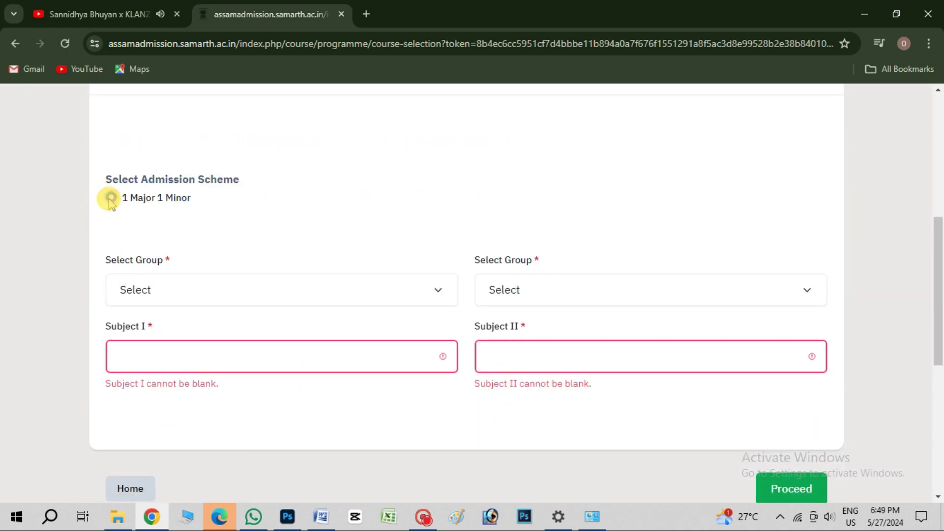
{"action": "left_click", "coordinate": [154, 291]}
{"action": "left_click", "coordinate": [166, 327]}
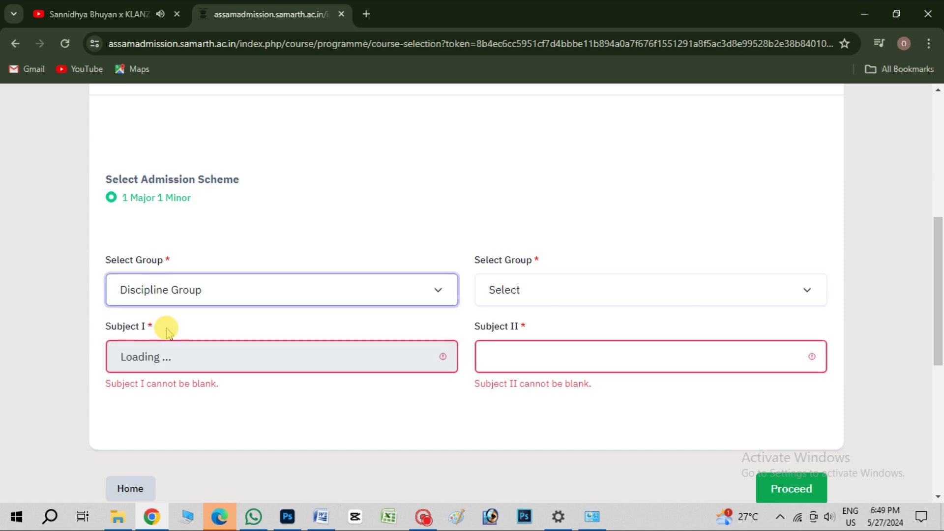
{"action": "left_click", "coordinate": [534, 288]}
{"action": "left_click", "coordinate": [512, 328]}
Choose Economics as Subject I.
{"action": "left_click", "coordinate": [232, 369]}
{"action": "scroll", "coordinate": [206, 398], "scroll_direction": "down", "scroll_amount": 2}
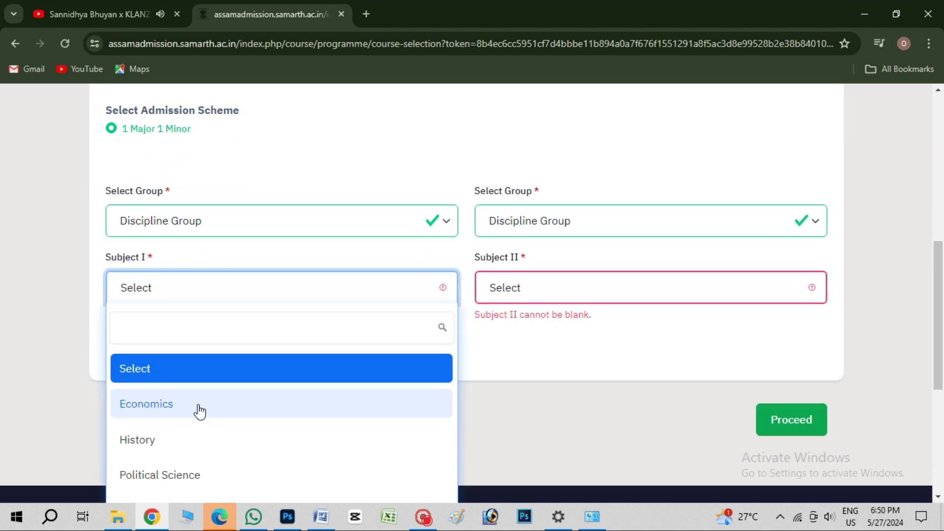
{"action": "left_click", "coordinate": [154, 404]}
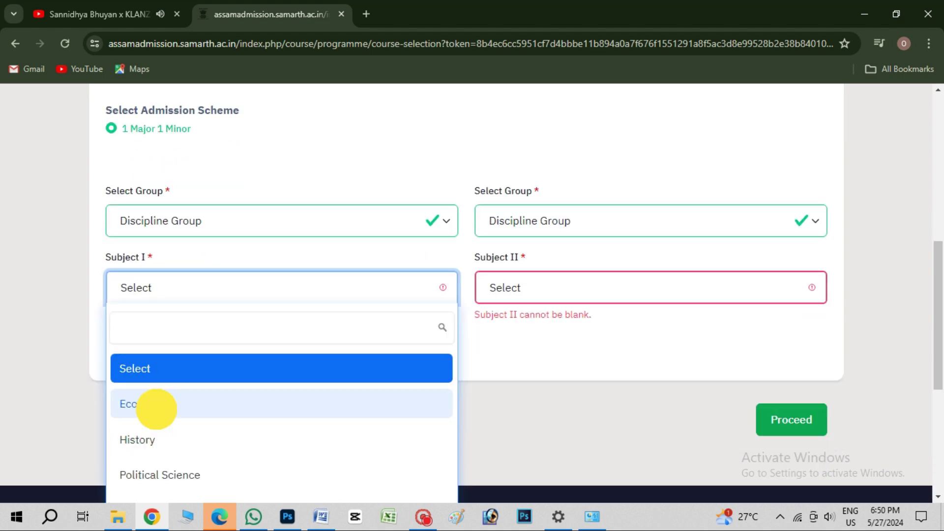
Look through the subjects available for Subject II without choosing one.
{"action": "left_click", "coordinate": [529, 289]}
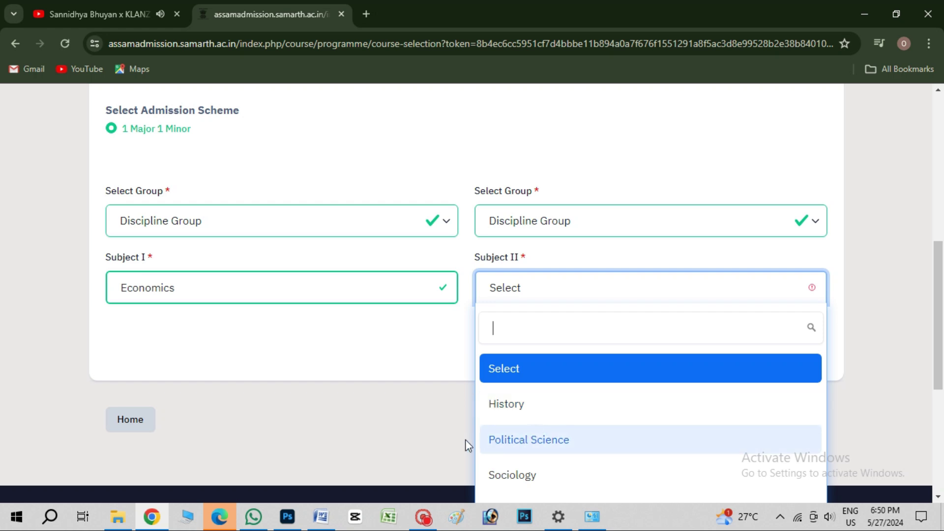
{"action": "left_click", "coordinate": [531, 400]}
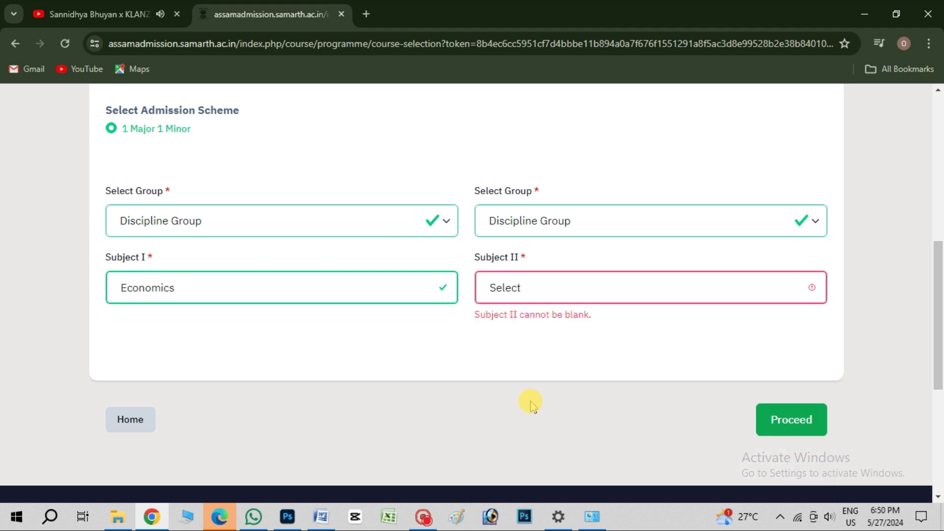
{"action": "scroll", "coordinate": [757, 335], "scroll_direction": "down", "scroll_amount": 3}
{"action": "scroll", "coordinate": [754, 327], "scroll_direction": "up", "scroll_amount": 3}
{"action": "left_click", "coordinate": [634, 305]}
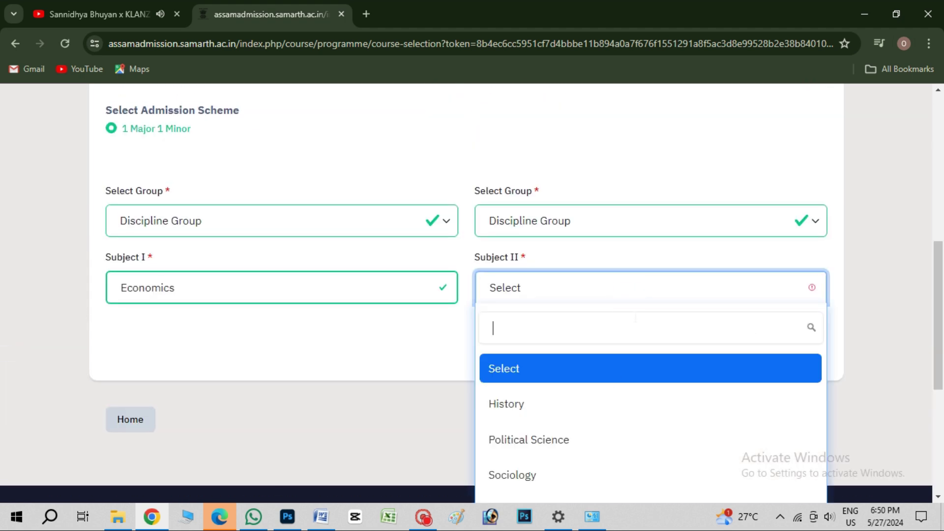
{"action": "left_click", "coordinate": [389, 439]}
{"action": "scroll", "coordinate": [601, 338], "scroll_direction": "down", "scroll_amount": 3}
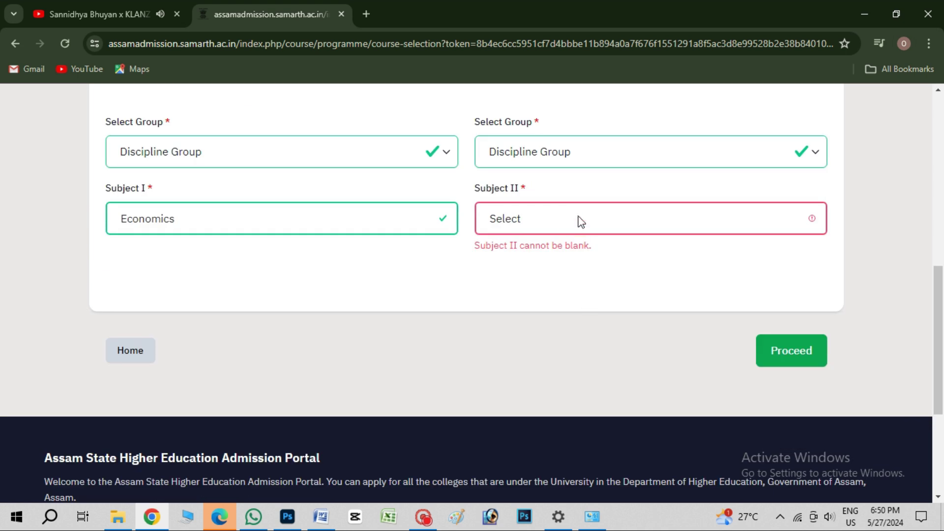
{"action": "left_click", "coordinate": [579, 220]}
{"action": "left_click", "coordinate": [396, 355]}
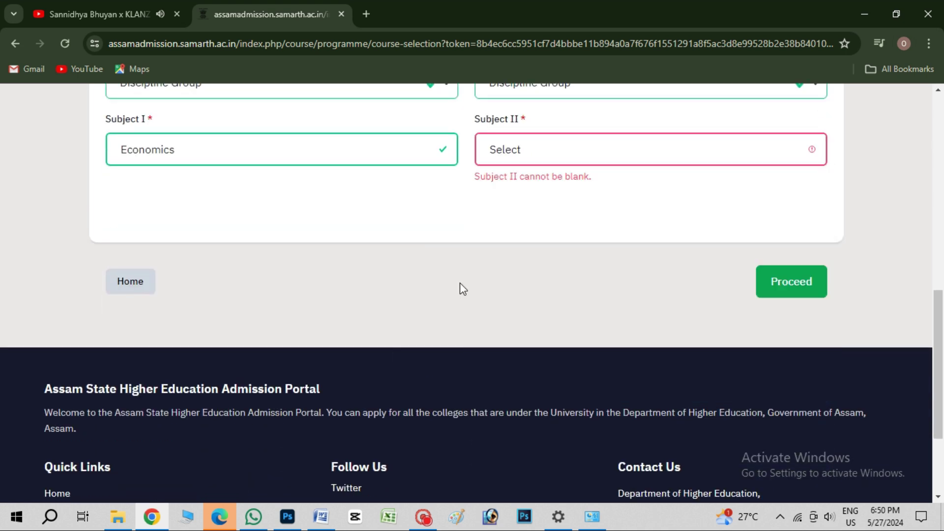
{"action": "scroll", "coordinate": [460, 288], "scroll_direction": "up", "scroll_amount": 2}
{"action": "left_click", "coordinate": [560, 217]}
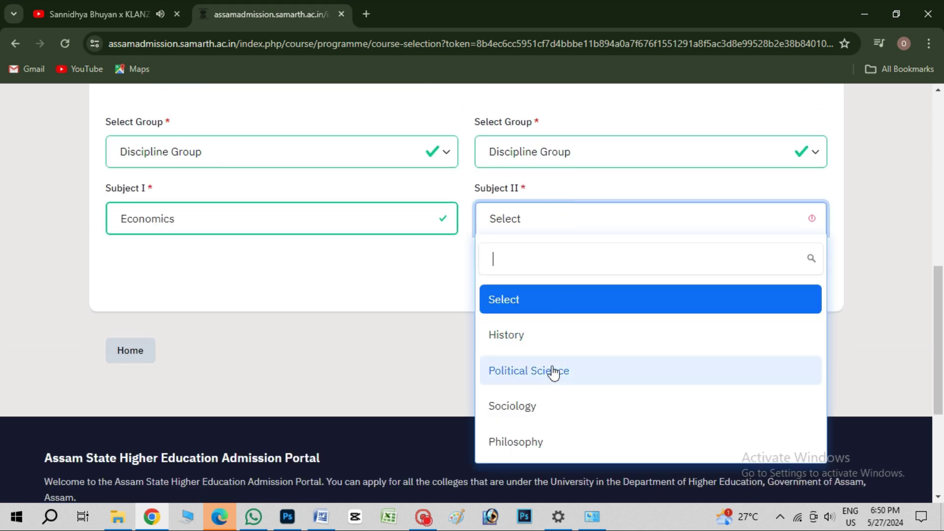
{"action": "left_click", "coordinate": [452, 376]}
Choose Political Science as Subject II and submit the course preferences.
{"action": "left_click", "coordinate": [563, 219]}
{"action": "left_click", "coordinate": [543, 371]}
{"action": "left_click", "coordinate": [774, 399]}
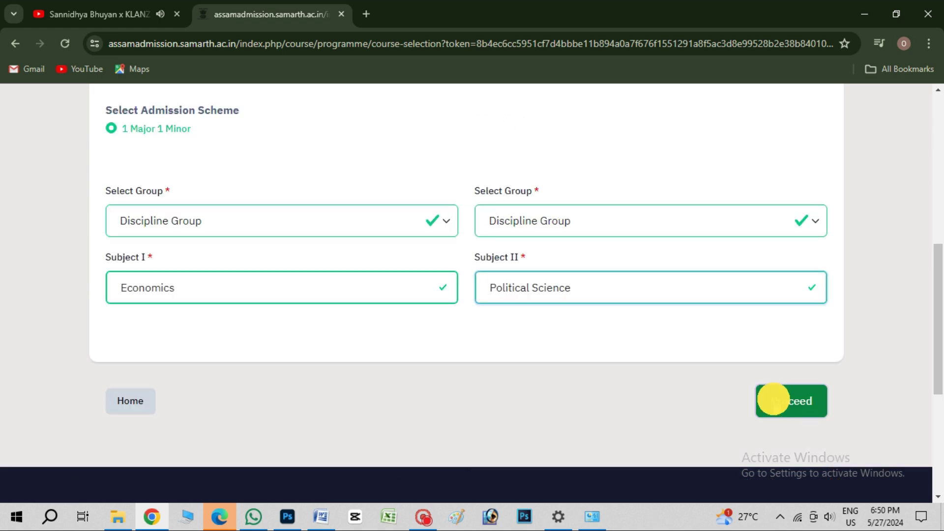
Review the programme selection summary and the personal details preview, and continue to the academic details.
{"action": "scroll", "coordinate": [483, 357], "scroll_direction": "down", "scroll_amount": 8}
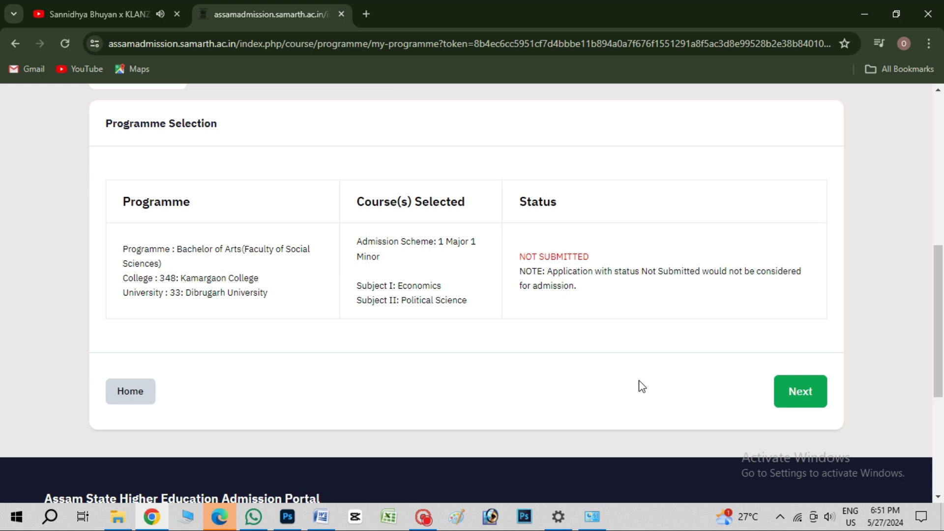
{"action": "left_click", "coordinate": [802, 394]}
{"action": "scroll", "coordinate": [364, 290], "scroll_direction": "down", "scroll_amount": 5}
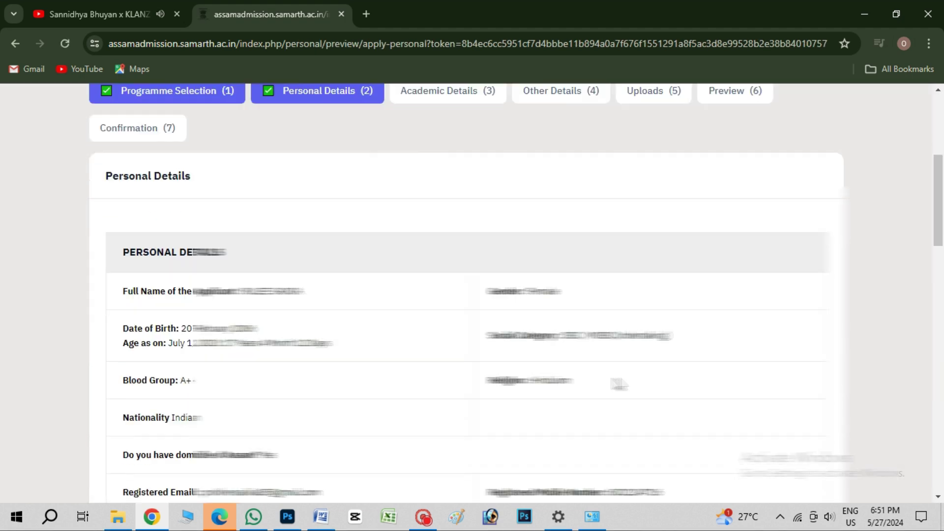
{"action": "scroll", "coordinate": [364, 290], "scroll_direction": "down", "scroll_amount": 10}
{"action": "scroll", "coordinate": [364, 290], "scroll_direction": "down", "scroll_amount": 9}
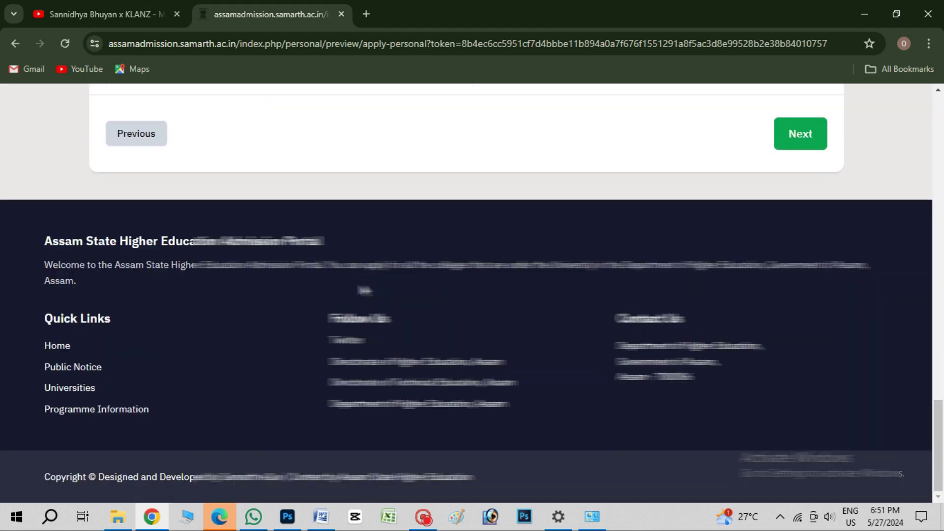
{"action": "scroll", "coordinate": [491, 285], "scroll_direction": "up", "scroll_amount": 3}
{"action": "left_click", "coordinate": [793, 273]}
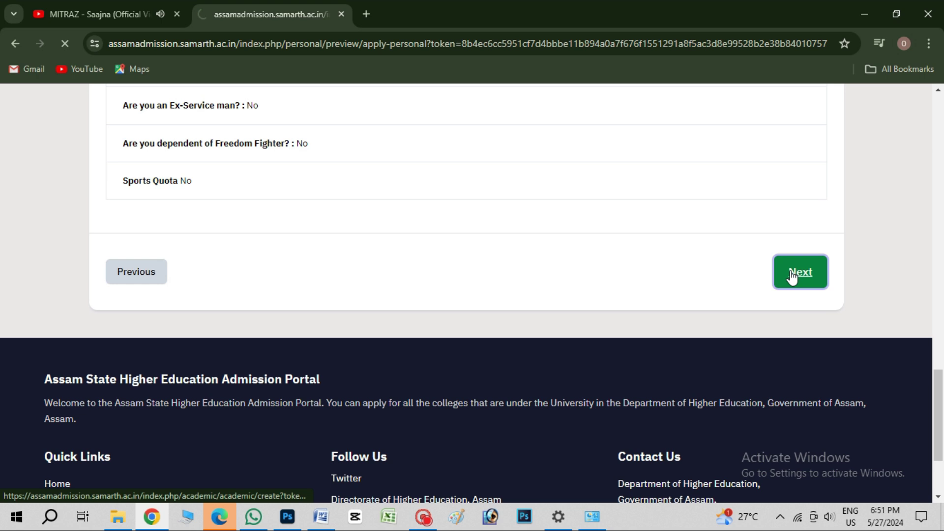
Set the Class X year of passing to 2022.
{"action": "scroll", "coordinate": [533, 320], "scroll_direction": "down", "scroll_amount": 5}
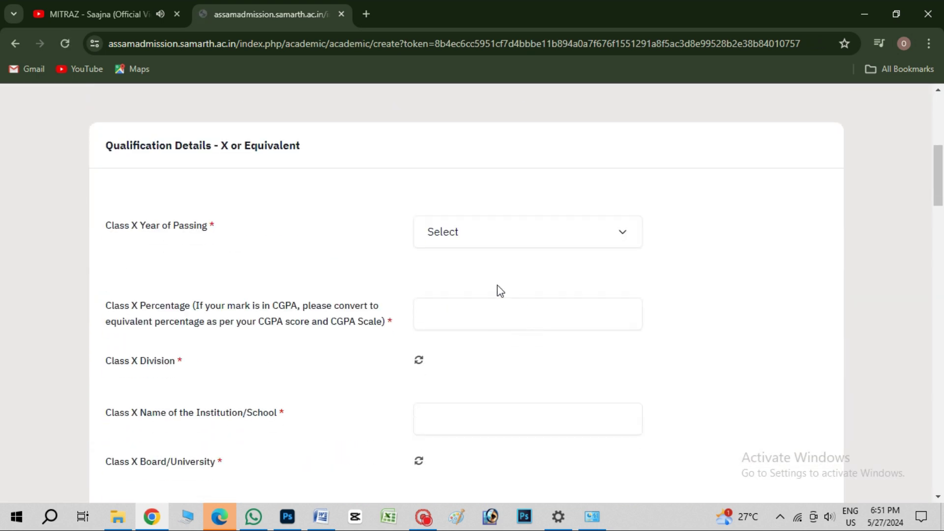
{"action": "scroll", "coordinate": [497, 283], "scroll_direction": "down", "scroll_amount": 4}
{"action": "scroll", "coordinate": [497, 281], "scroll_direction": "up", "scroll_amount": 4}
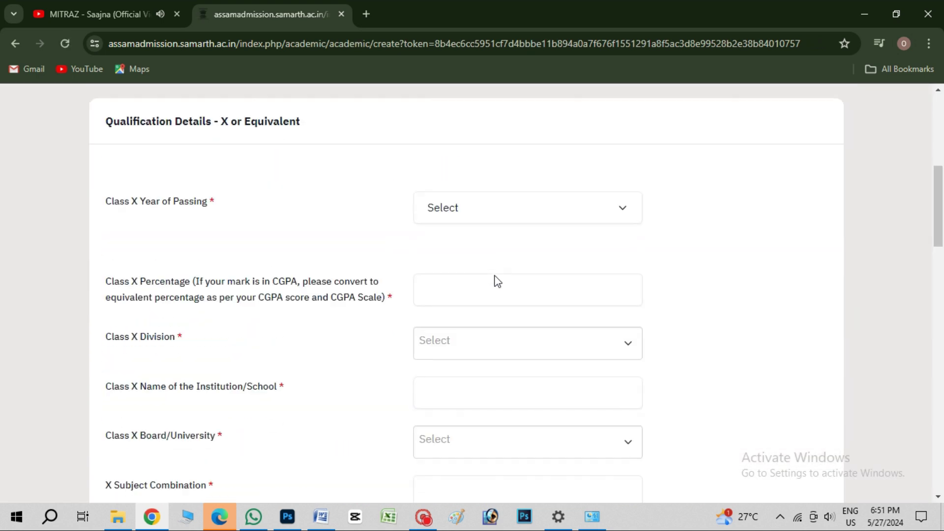
{"action": "scroll", "coordinate": [497, 281], "scroll_direction": "up", "scroll_amount": 1}
{"action": "left_click", "coordinate": [477, 236]}
{"action": "left_click", "coordinate": [482, 229]}
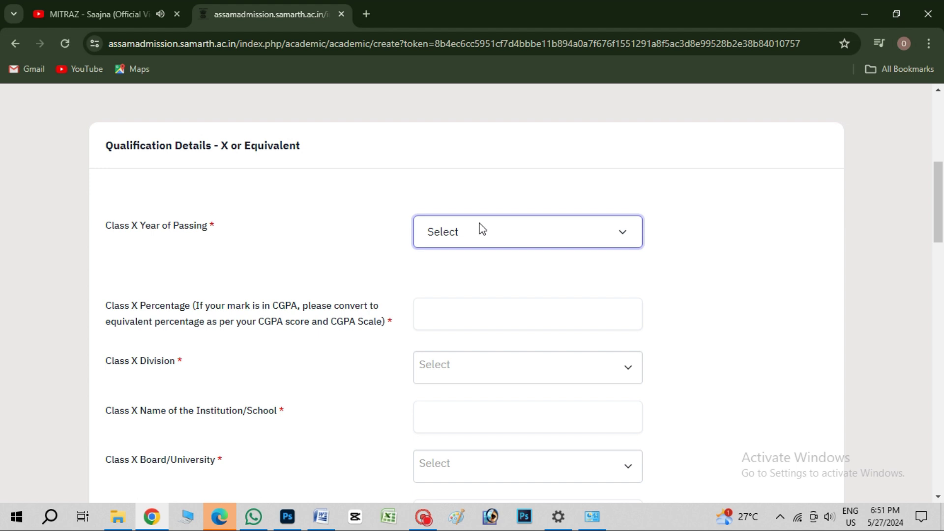
{"action": "left_click", "coordinate": [482, 230]}
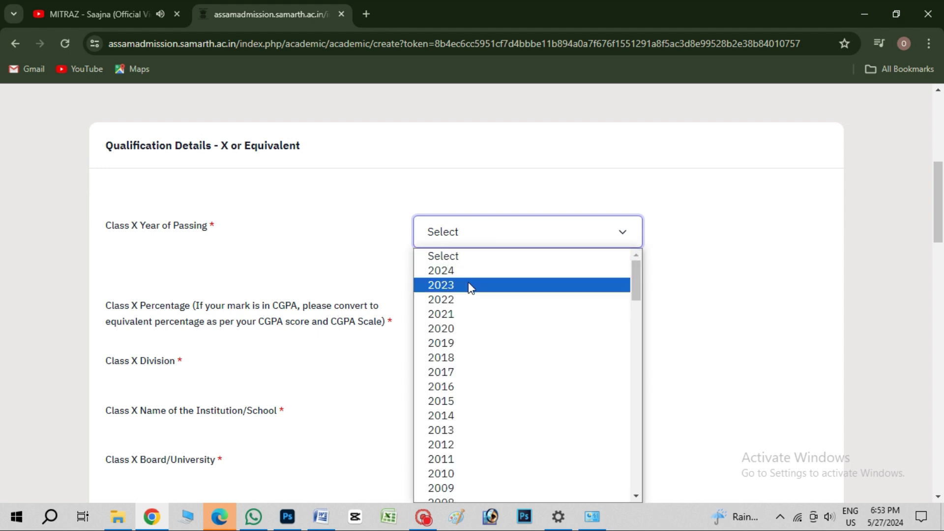
{"action": "left_click", "coordinate": [457, 299]}
Enter 75.66 as the Class X percentage and choose First Division as the Class X division.
{"action": "scroll", "coordinate": [459, 304], "scroll_direction": "down", "scroll_amount": 3}
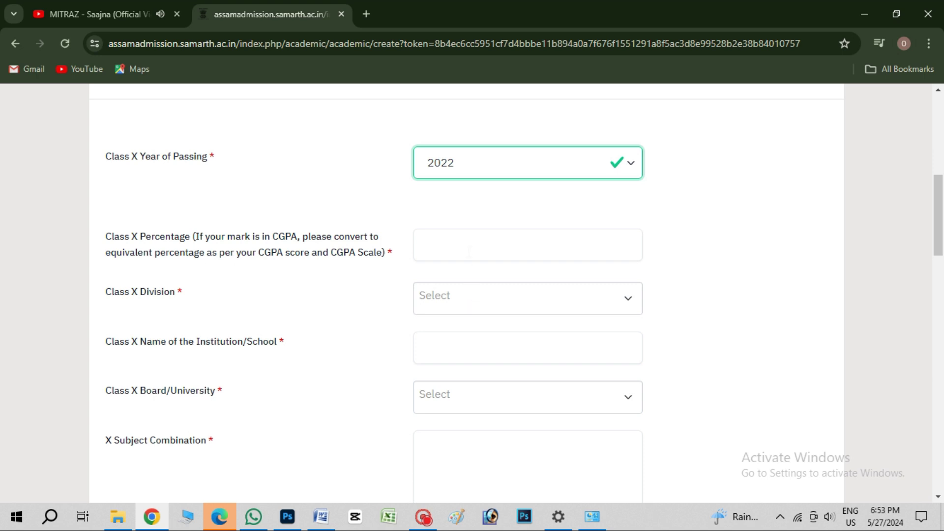
{"action": "left_click", "coordinate": [467, 248]}
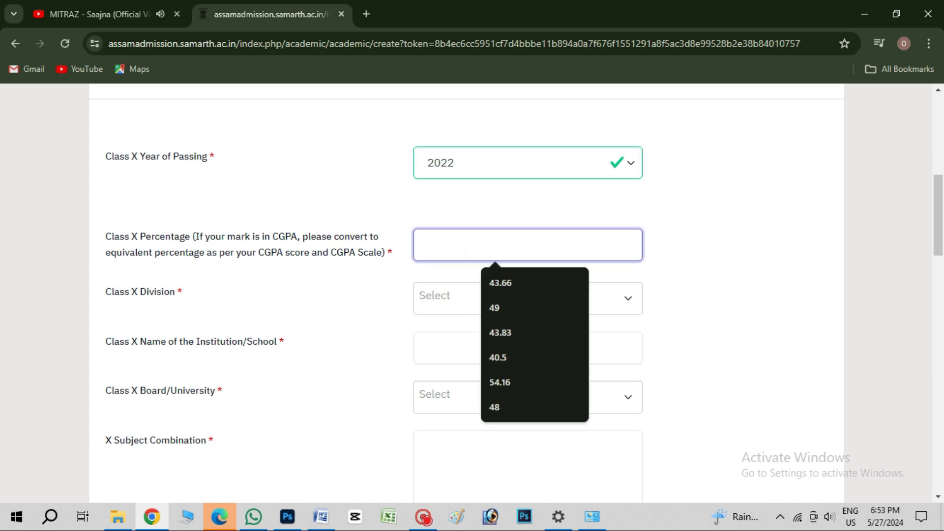
{"action": "type", "text": "75.66"}
{"action": "left_click", "coordinate": [464, 295]}
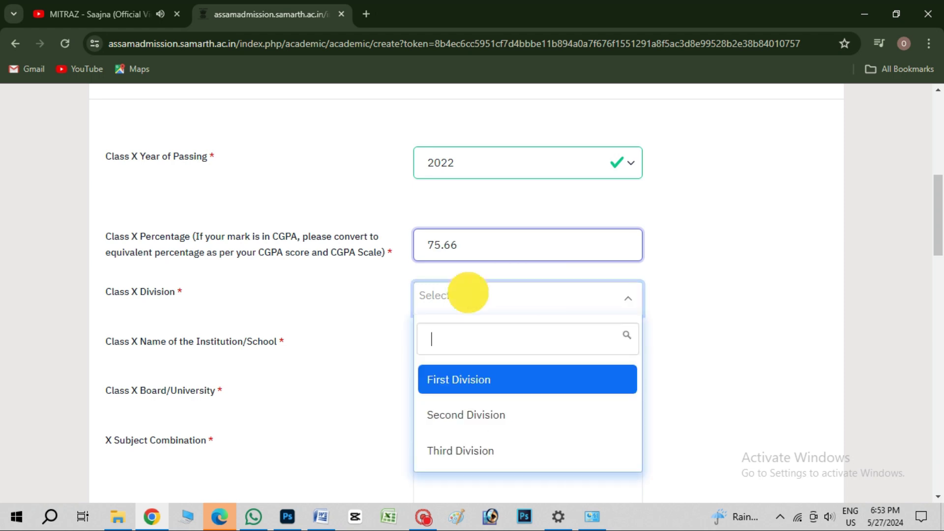
{"action": "left_click", "coordinate": [463, 379]}
Fill in Mohuramukh High School as the Class X institution and open the choices for the Class X board.
{"action": "scroll", "coordinate": [452, 323], "scroll_direction": "down", "scroll_amount": 3}
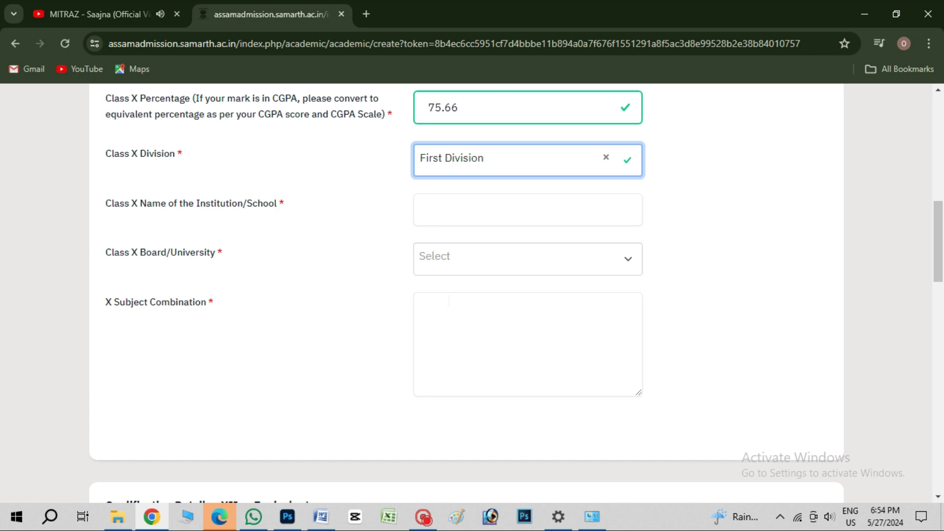
{"action": "left_click", "coordinate": [449, 211]}
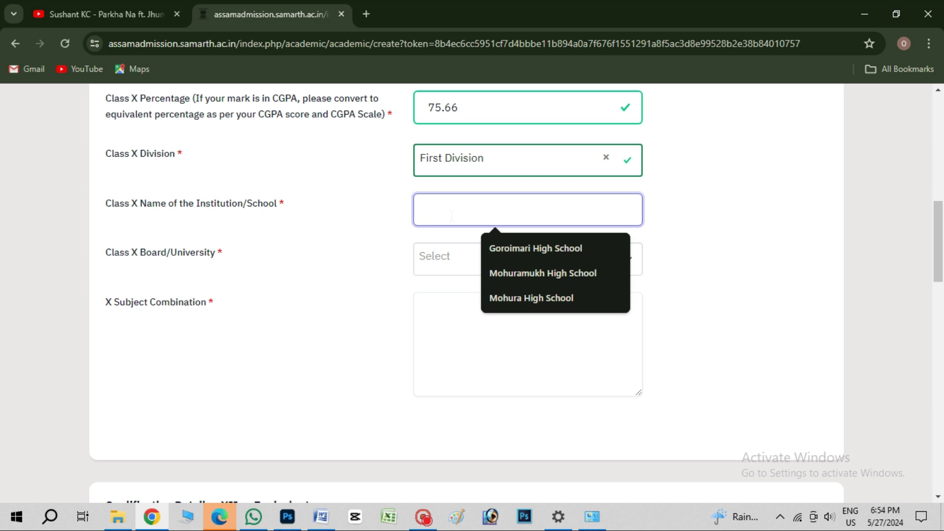
{"action": "left_click", "coordinate": [496, 273]}
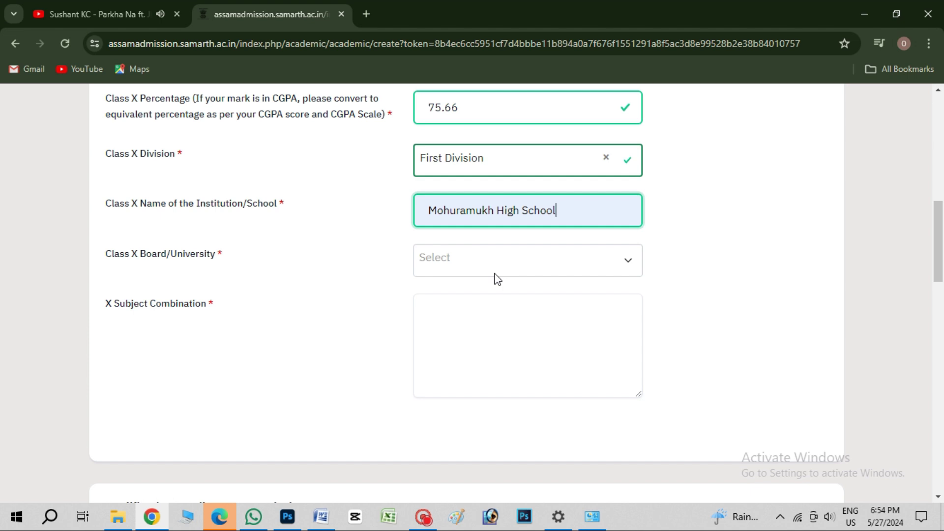
{"action": "left_click", "coordinate": [499, 271]}
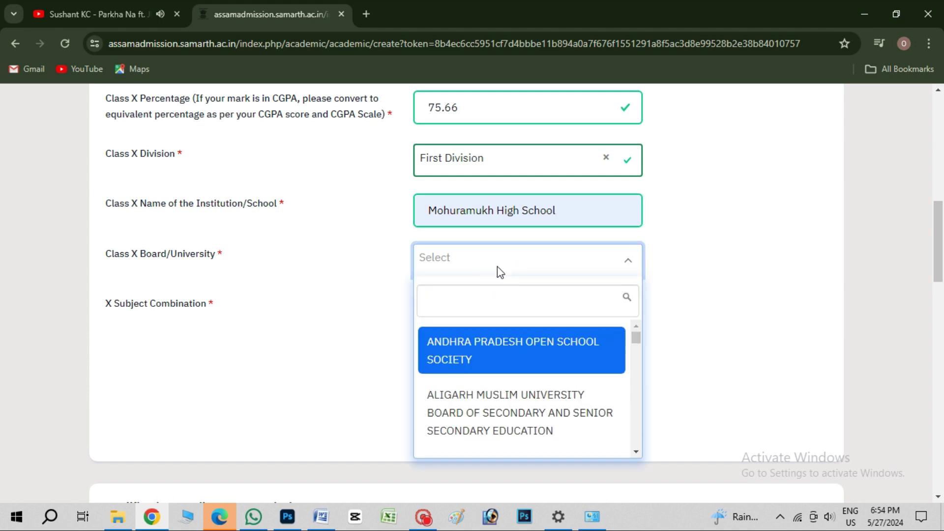
{"action": "type", "text": "boa"}
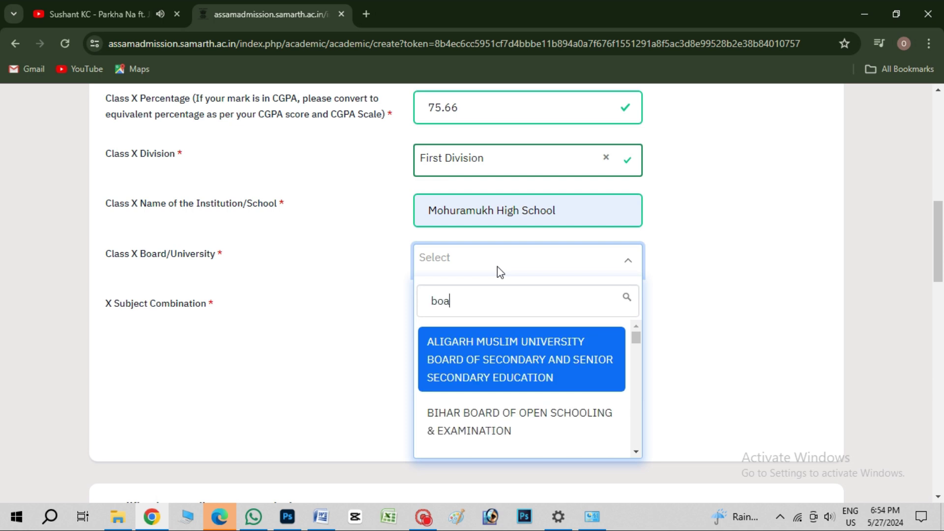
{"action": "type", "text": "rd of"}
{"action": "key", "text": "BackSpace"}
{"action": "key", "text": "BackSpace"}
{"action": "key", "text": "BackSpace"}
{"action": "key", "text": "BackSpace"}
{"action": "key", "text": "BackSpace"}
{"action": "key", "text": "BackSpace"}
{"action": "key", "text": "BackSpace"}
{"action": "key", "text": "BackSpace"}
Choose Secondary Education Board of Assam (SEBA) as the Class X board.
{"action": "scroll", "coordinate": [574, 359], "scroll_direction": "down", "scroll_amount": 2}
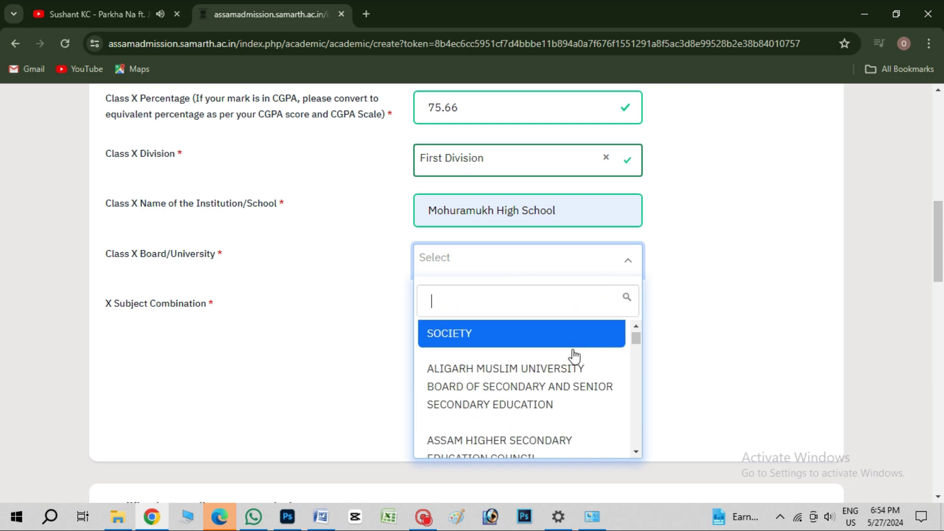
{"action": "scroll", "coordinate": [537, 406], "scroll_direction": "down", "scroll_amount": 1}
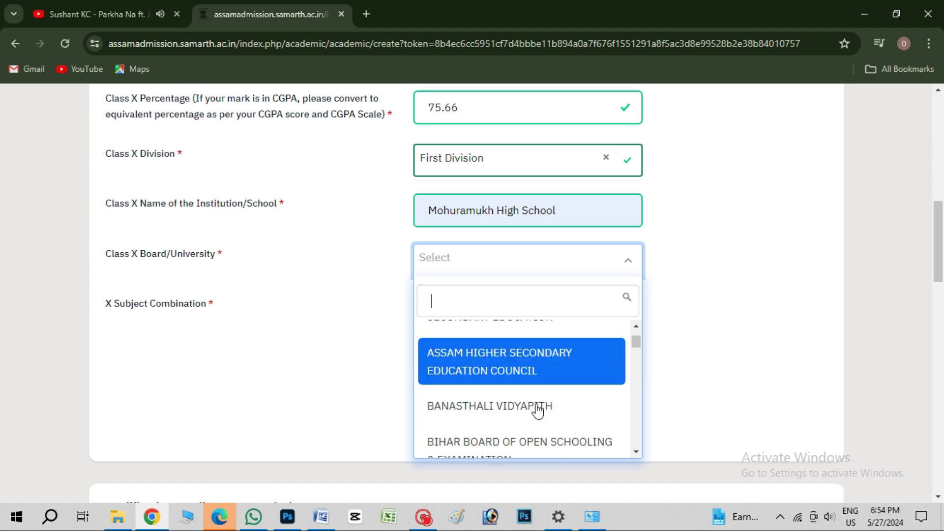
{"action": "scroll", "coordinate": [524, 370], "scroll_direction": "down", "scroll_amount": 2}
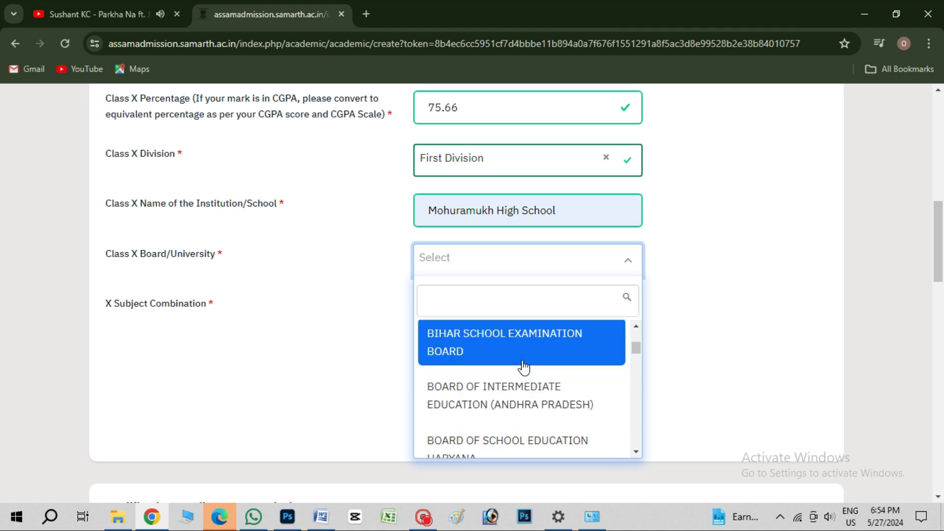
{"action": "scroll", "coordinate": [529, 398], "scroll_direction": "down", "scroll_amount": 2}
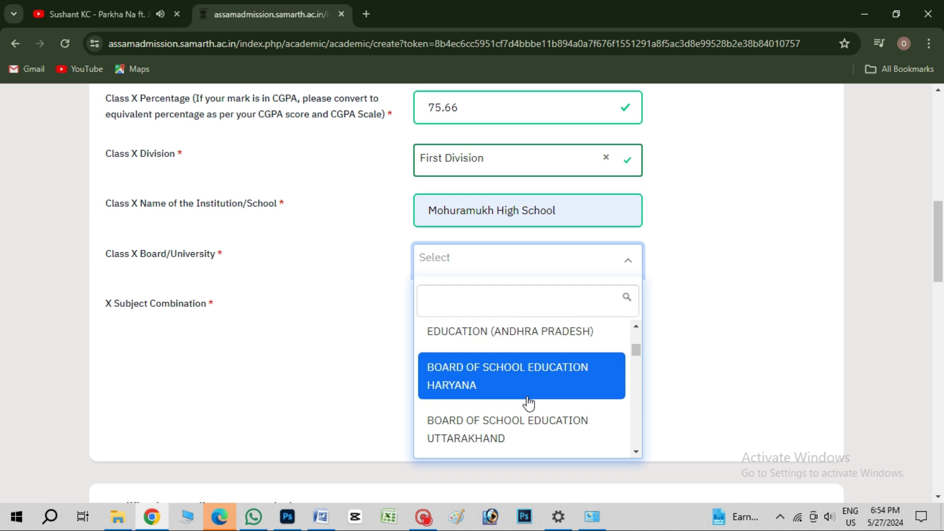
{"action": "scroll", "coordinate": [529, 403], "scroll_direction": "down", "scroll_amount": 2}
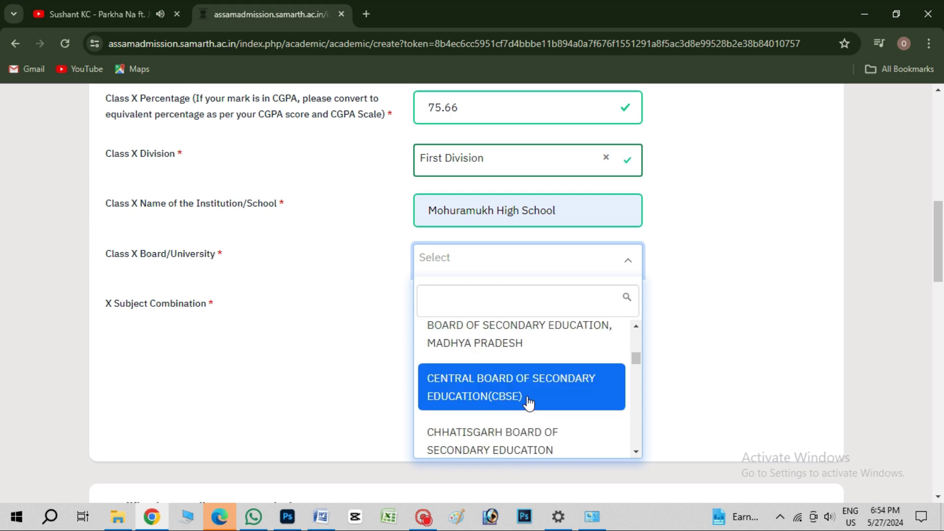
{"action": "scroll", "coordinate": [528, 402], "scroll_direction": "down", "scroll_amount": 1}
{"action": "scroll", "coordinate": [527, 402], "scroll_direction": "up", "scroll_amount": 3}
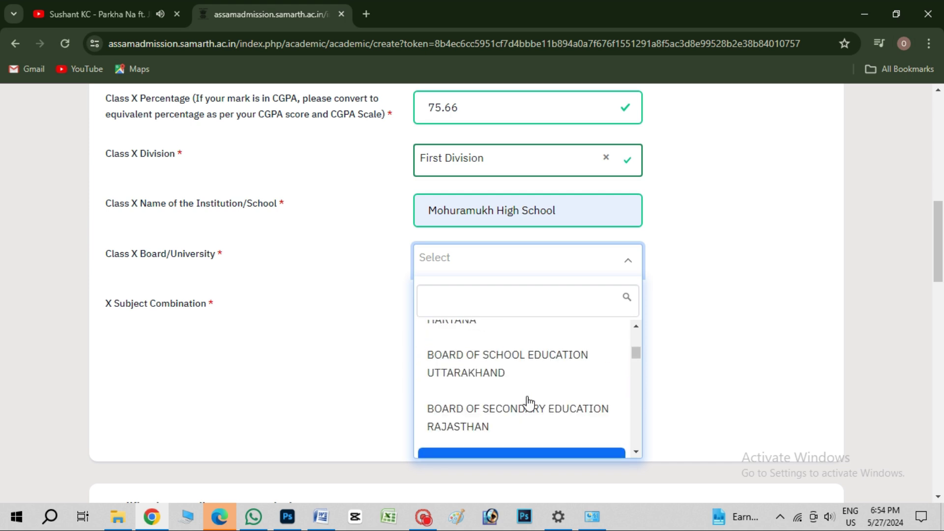
{"action": "scroll", "coordinate": [529, 403], "scroll_direction": "up", "scroll_amount": 2}
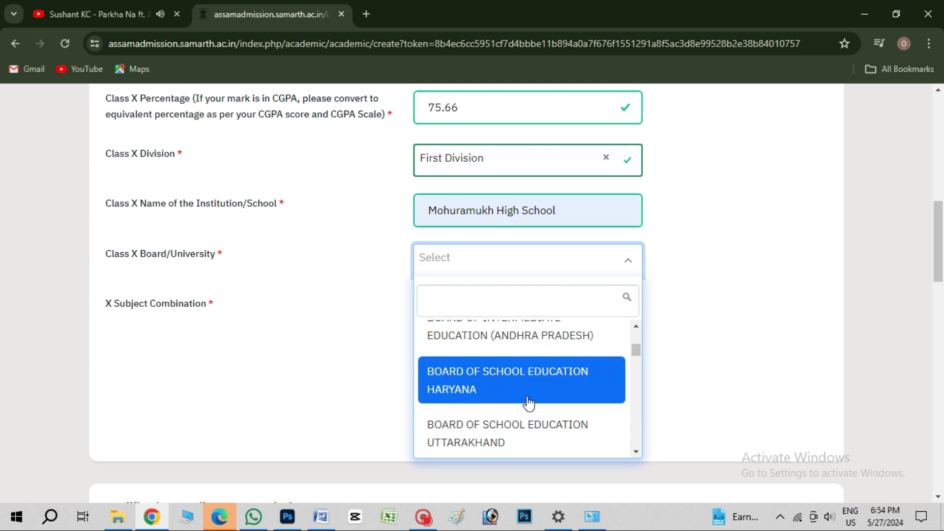
{"action": "scroll", "coordinate": [526, 400], "scroll_direction": "up", "scroll_amount": 1}
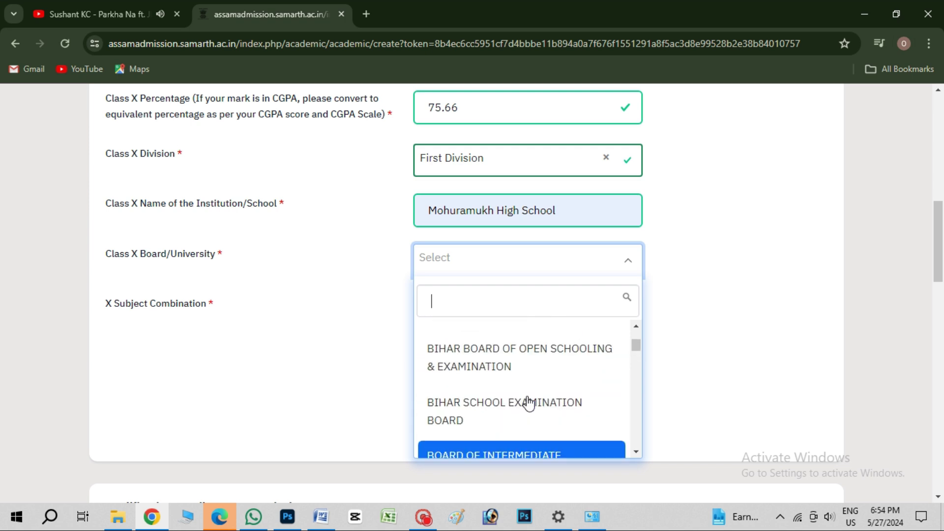
{"action": "scroll", "coordinate": [527, 401], "scroll_direction": "up", "scroll_amount": 1}
{"action": "scroll", "coordinate": [491, 433], "scroll_direction": "down", "scroll_amount": 15}
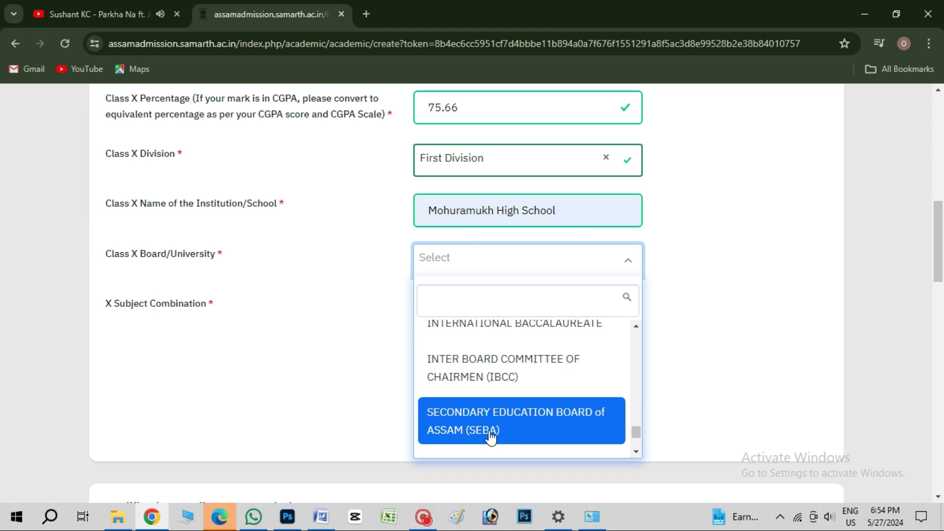
{"action": "left_click", "coordinate": [494, 431]}
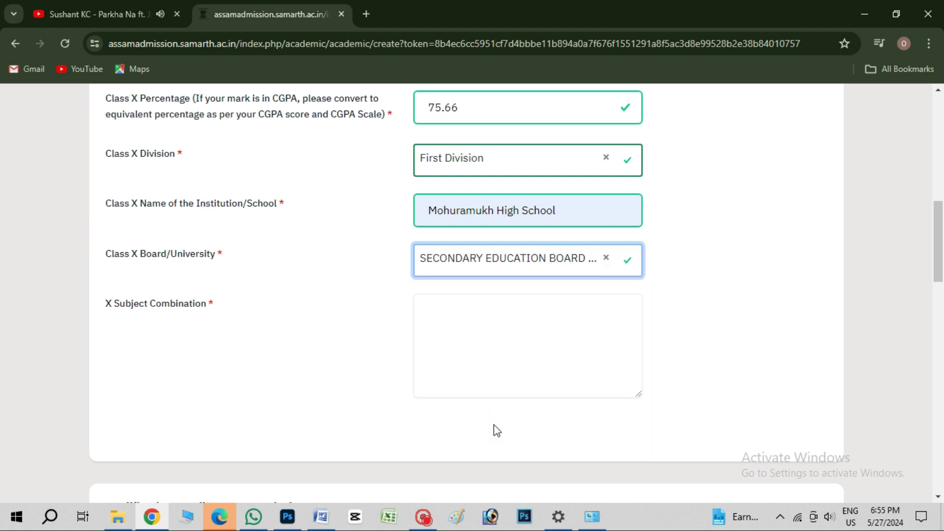
Enter "Assamese, English, Mathematics, Science, Social Science, Geography" as the Class X subject combination.
{"action": "left_click", "coordinate": [498, 331]}
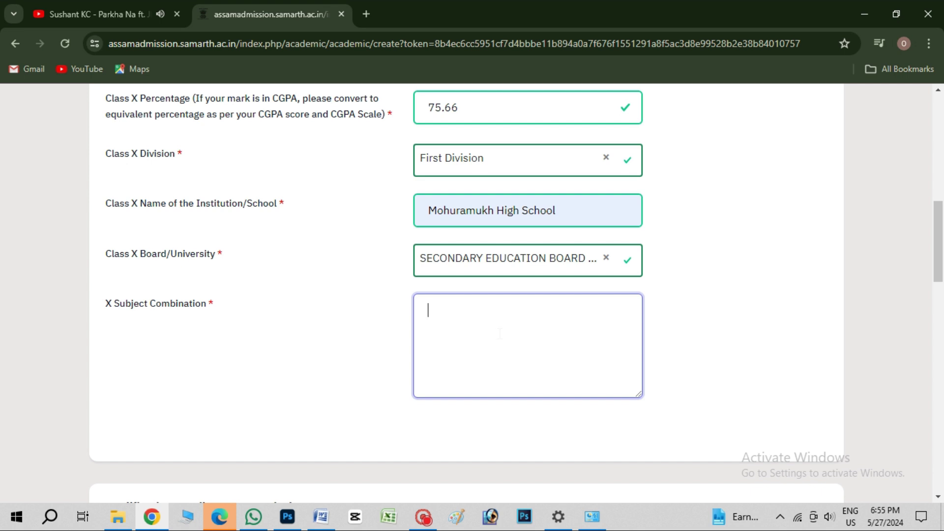
{"action": "type", "text": "ass"}
{"action": "key", "text": "BackSpace"}
{"action": "key", "text": "BackSpace"}
{"action": "key", "text": "BackSpace"}
{"action": "type", "text": "Assamese, Eng"}
{"action": "type", "text": "lish, Mathematics, Science, Social Science, Geography"}
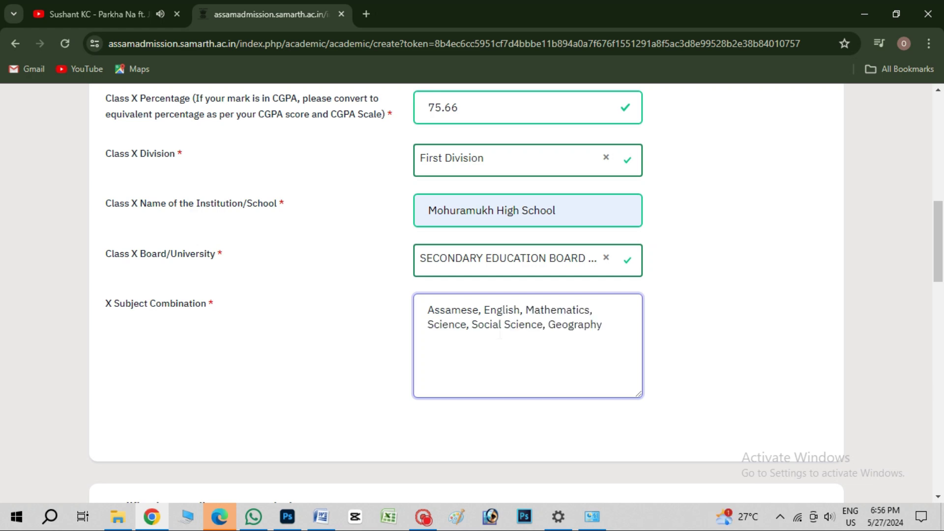
Set the Class XII qualification status to Passed and the year of passing the final examination to 2024.
{"action": "scroll", "coordinate": [499, 335], "scroll_direction": "down", "scroll_amount": 5}
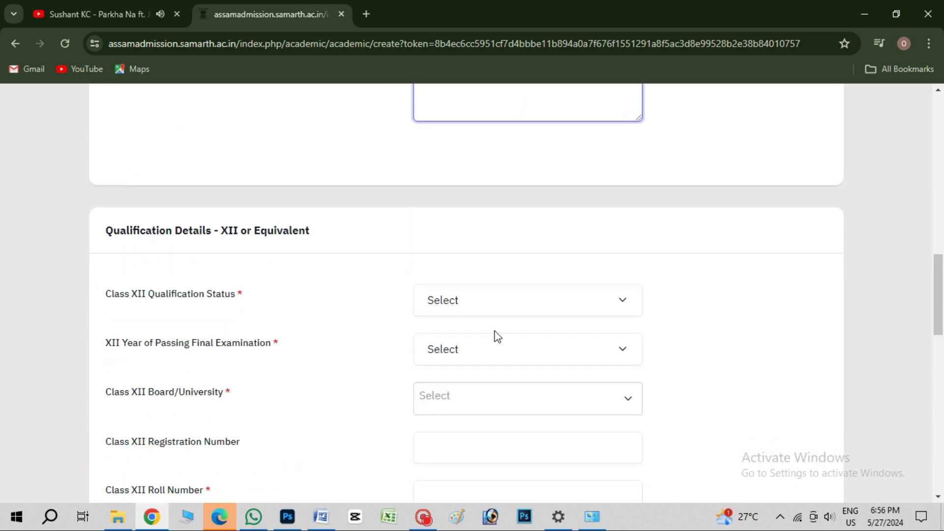
{"action": "left_click", "coordinate": [493, 301]}
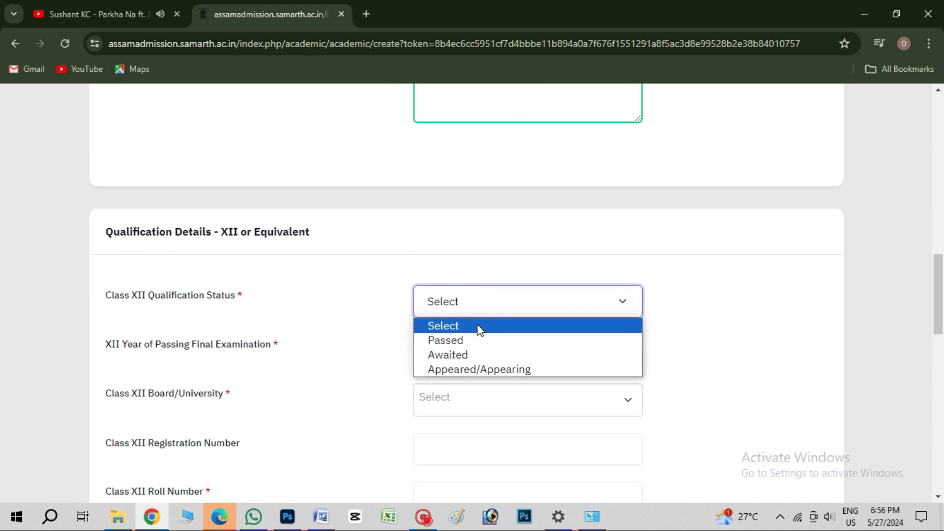
{"action": "left_click", "coordinate": [462, 341]}
{"action": "scroll", "coordinate": [461, 339], "scroll_direction": "down", "scroll_amount": 1}
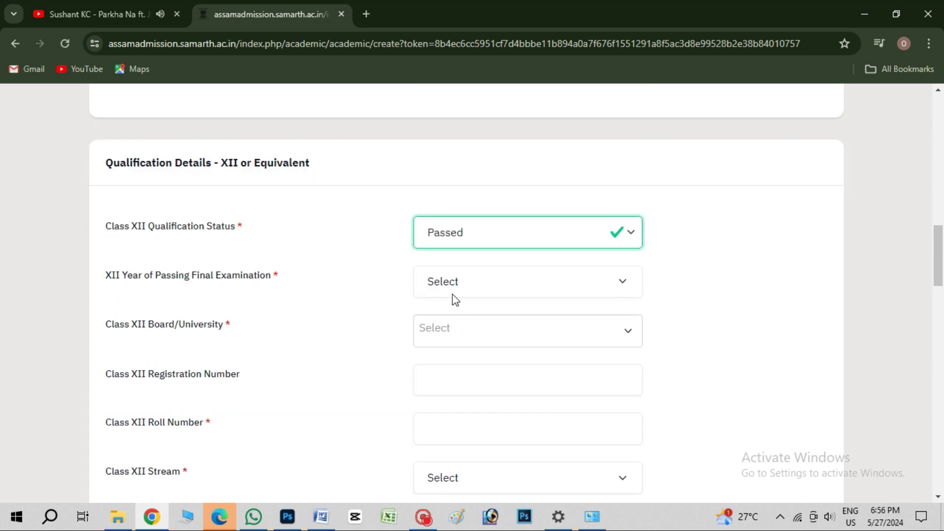
{"action": "left_click", "coordinate": [453, 282]}
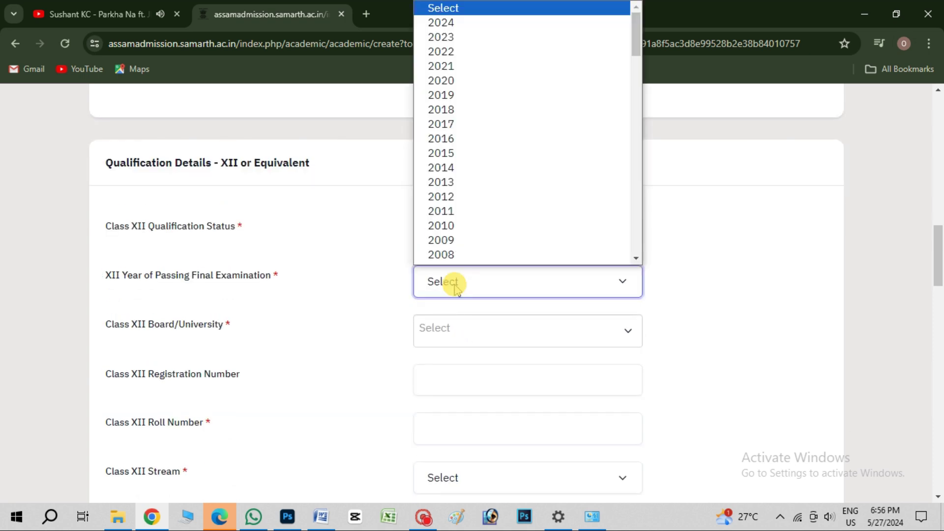
{"action": "left_click", "coordinate": [479, 26]}
Choose Assam Higher Secondary Education Council as the Class XII board and fill in the registration number and roll number.
{"action": "scroll", "coordinate": [443, 236], "scroll_direction": "down", "scroll_amount": 1}
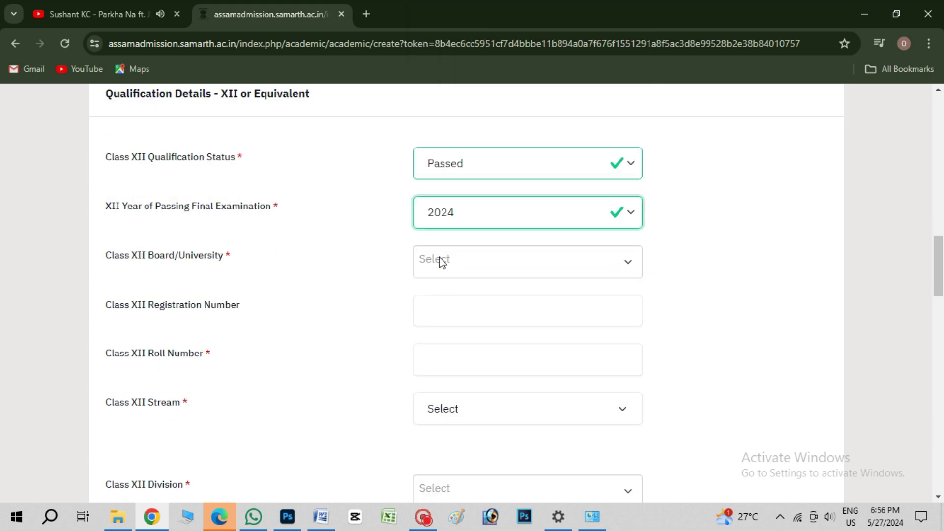
{"action": "left_click", "coordinate": [440, 259]}
{"action": "scroll", "coordinate": [468, 385], "scroll_direction": "down", "scroll_amount": 2}
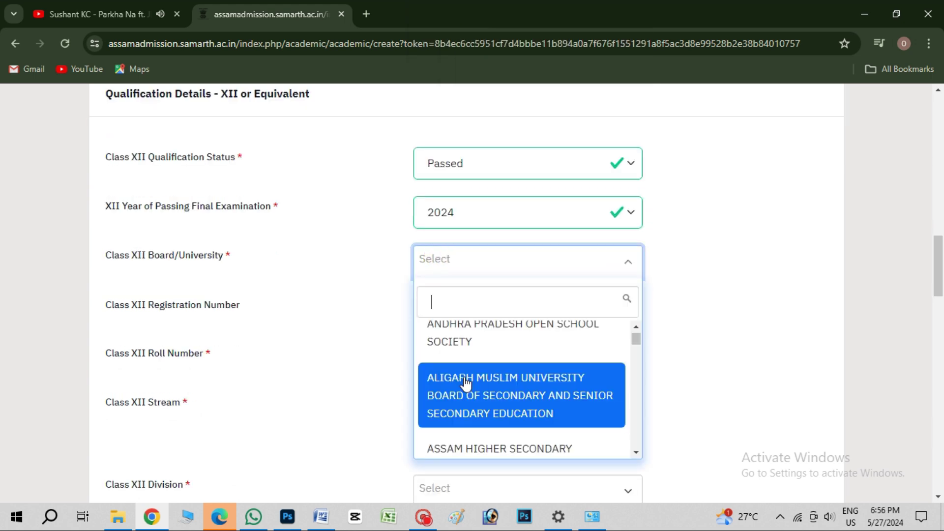
{"action": "left_click", "coordinate": [491, 406]}
{"action": "scroll", "coordinate": [465, 299], "scroll_direction": "down", "scroll_amount": 1}
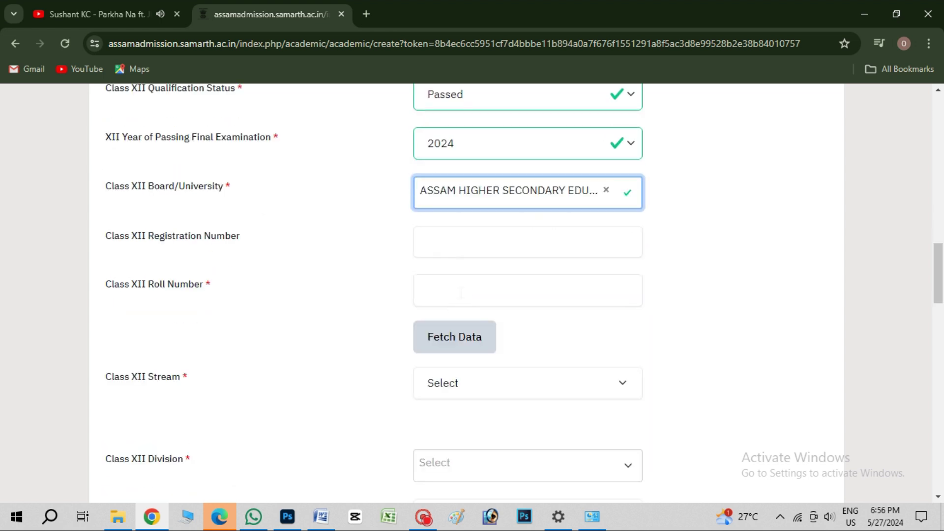
{"action": "left_click", "coordinate": [465, 248]}
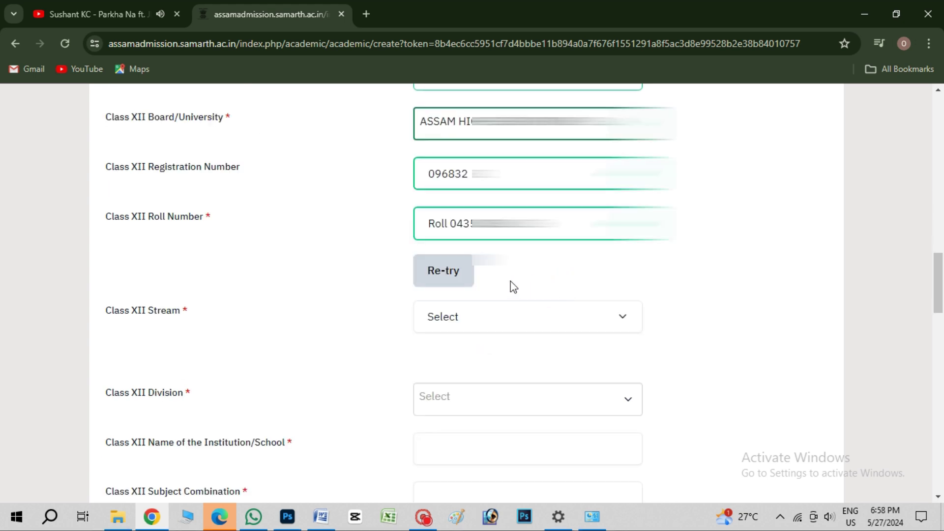
Set the Class XII stream to Arts and the Class XII division to First Division.
{"action": "scroll", "coordinate": [506, 280], "scroll_direction": "down", "scroll_amount": 1}
{"action": "left_click", "coordinate": [490, 248]}
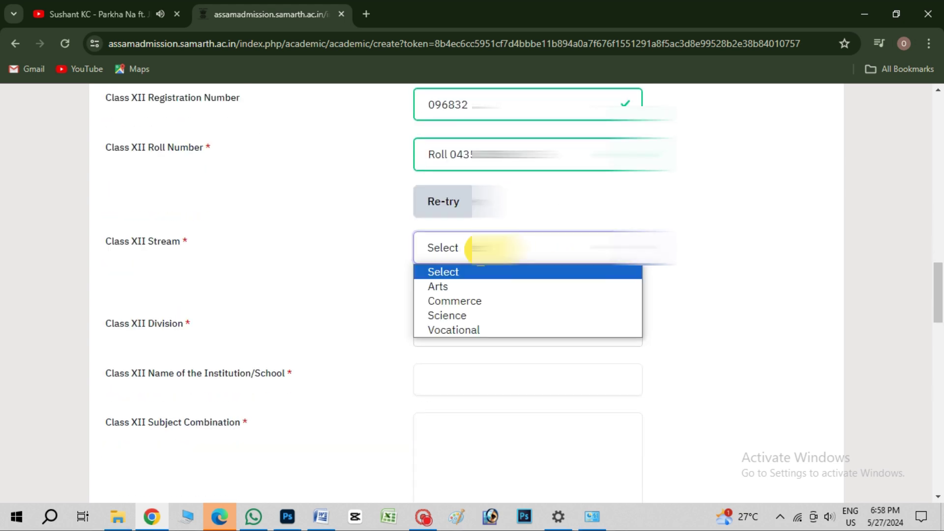
{"action": "left_click", "coordinate": [465, 286]}
{"action": "scroll", "coordinate": [461, 268], "scroll_direction": "down", "scroll_amount": 1}
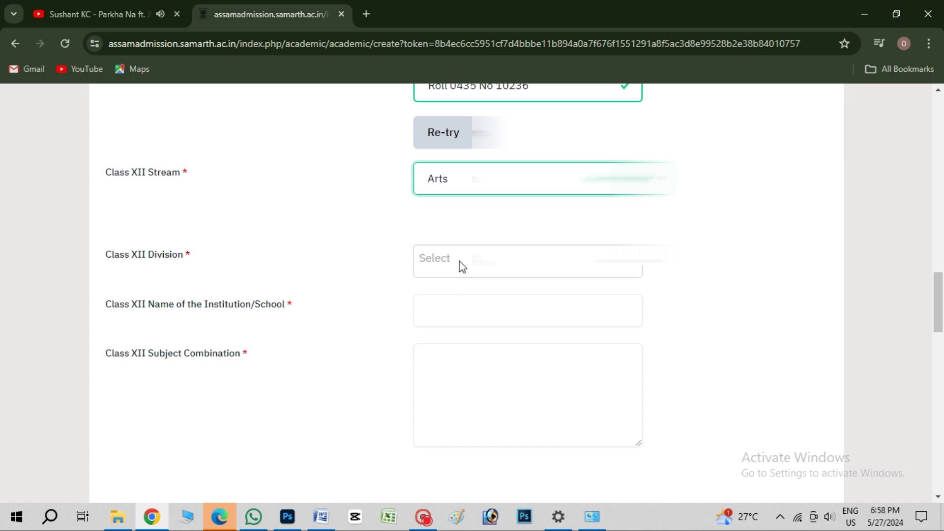
{"action": "left_click", "coordinate": [462, 267]}
{"action": "left_click", "coordinate": [453, 338]}
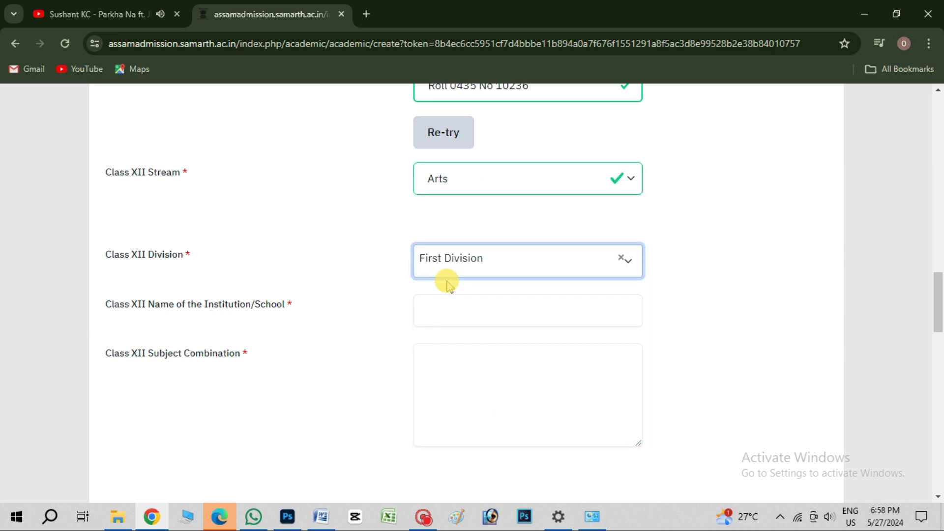
Enter "Aarohan Academy" as the Class XII institution name.
{"action": "scroll", "coordinate": [445, 278], "scroll_direction": "down", "scroll_amount": 1}
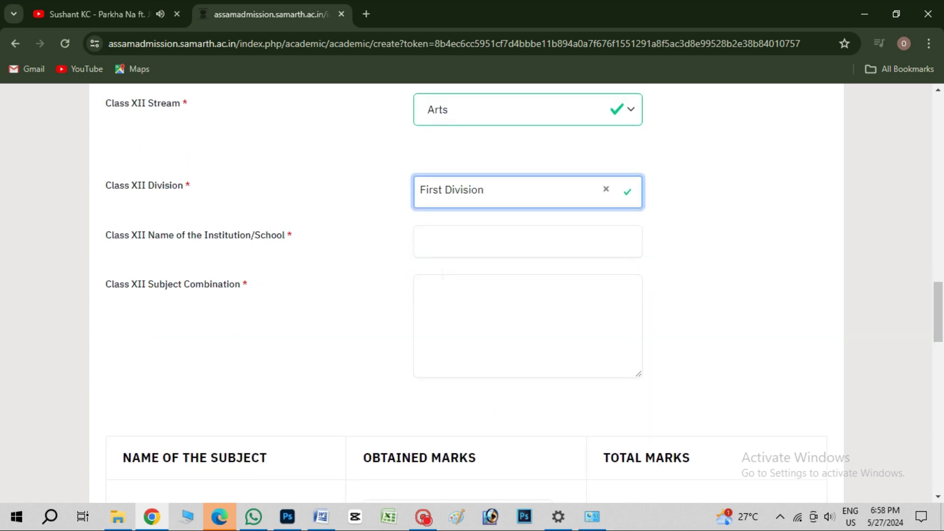
{"action": "left_click", "coordinate": [446, 240]}
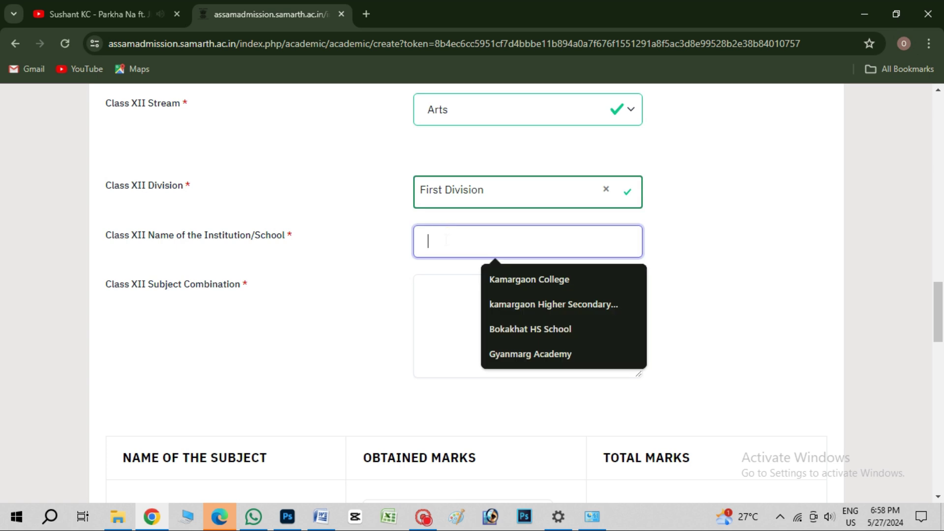
{"action": "type", "text": "Aa"}
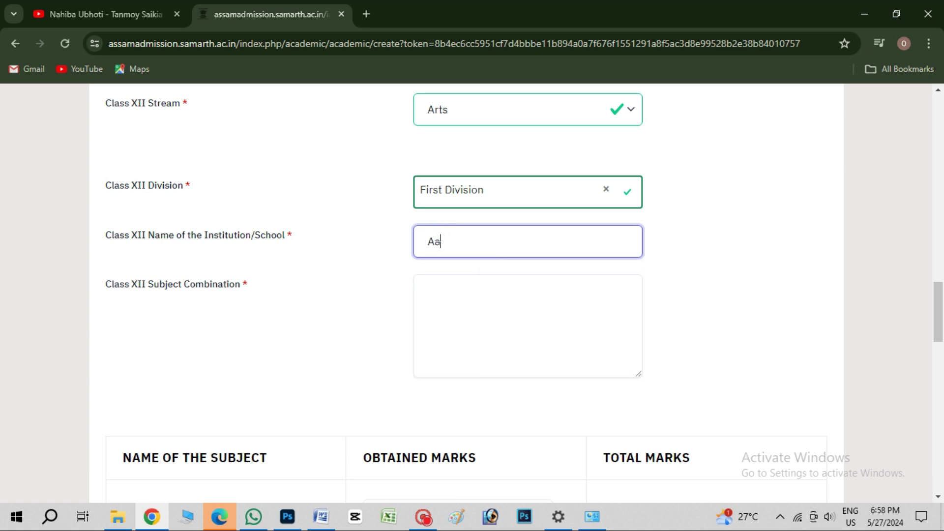
{"action": "type", "text": "rohan Academy"}
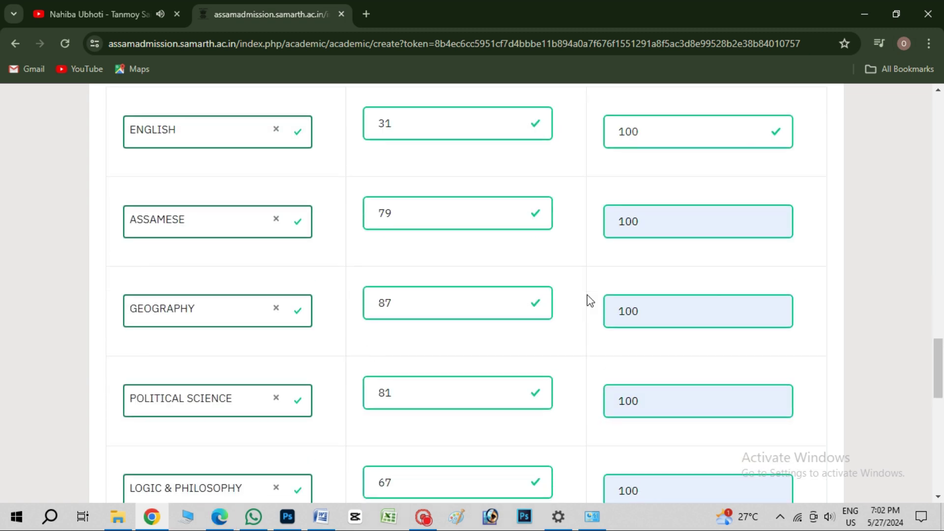
Check the Class XII subject marks and overall percentage, and submit the academic details.
{"action": "scroll", "coordinate": [588, 299], "scroll_direction": "up", "scroll_amount": 5}
{"action": "scroll", "coordinate": [590, 301], "scroll_direction": "down", "scroll_amount": 2}
{"action": "scroll", "coordinate": [588, 299], "scroll_direction": "up", "scroll_amount": 3}
{"action": "scroll", "coordinate": [287, 258], "scroll_direction": "down", "scroll_amount": 8}
{"action": "scroll", "coordinate": [452, 278], "scroll_direction": "down", "scroll_amount": 3}
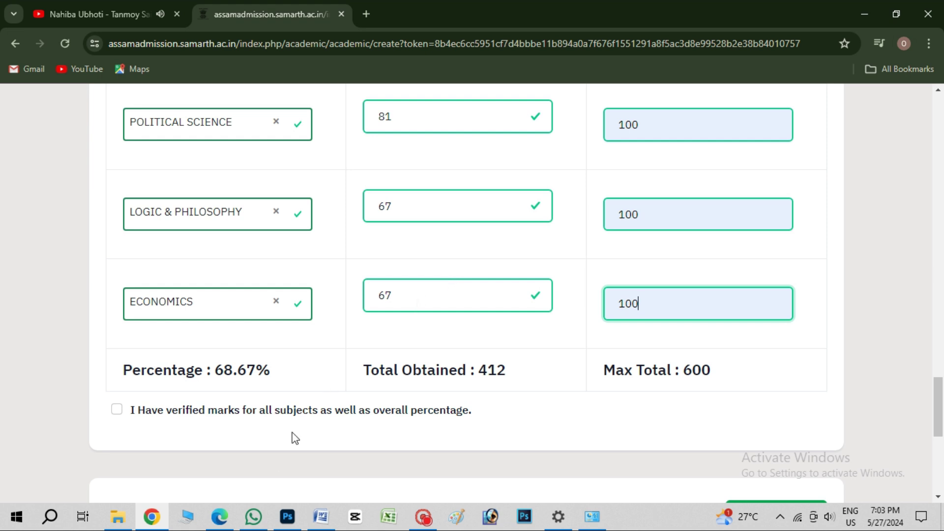
{"action": "scroll", "coordinate": [760, 420], "scroll_direction": "down", "scroll_amount": 6}
{"action": "left_click", "coordinate": [782, 190]}
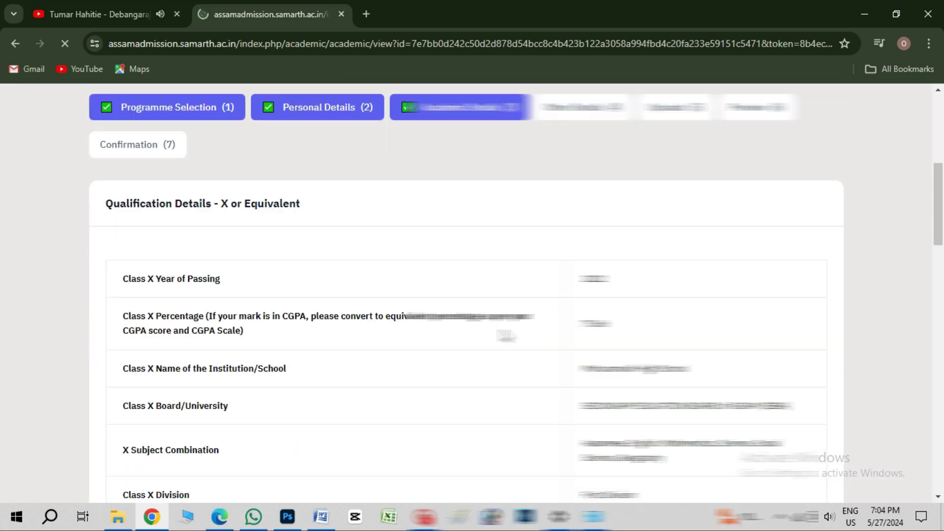
Look over the saved Class X and Class XII qualification details and continue to the Other Details section.
{"action": "scroll", "coordinate": [506, 336], "scroll_direction": "down", "scroll_amount": 3}
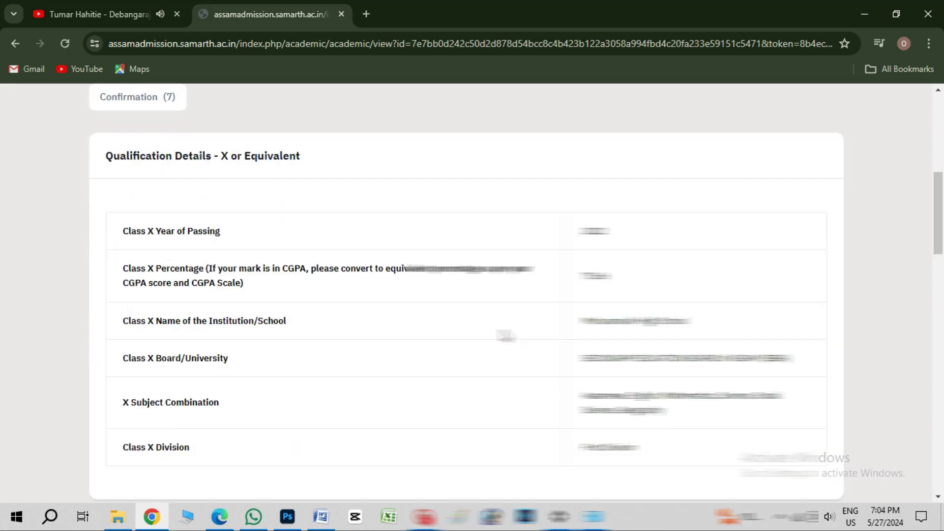
{"action": "scroll", "coordinate": [507, 336], "scroll_direction": "up", "scroll_amount": 2}
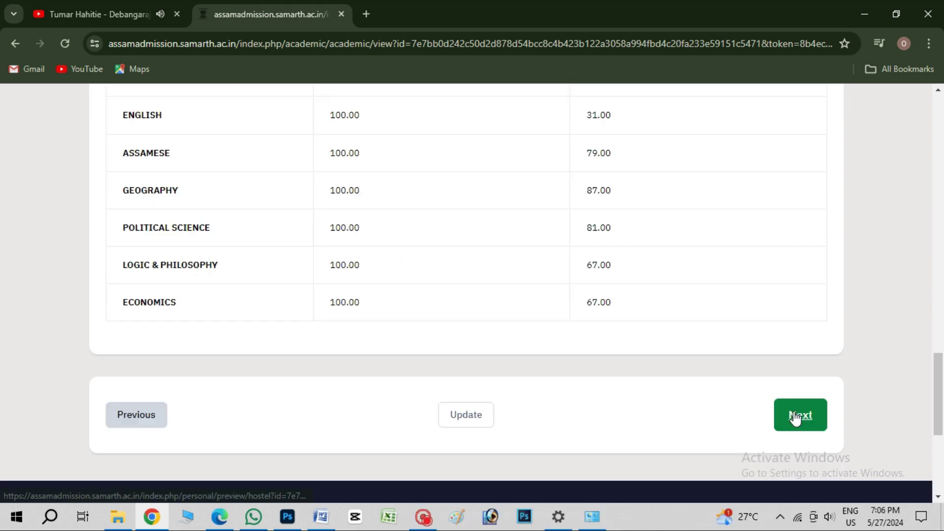
{"action": "left_click", "coordinate": [797, 415]}
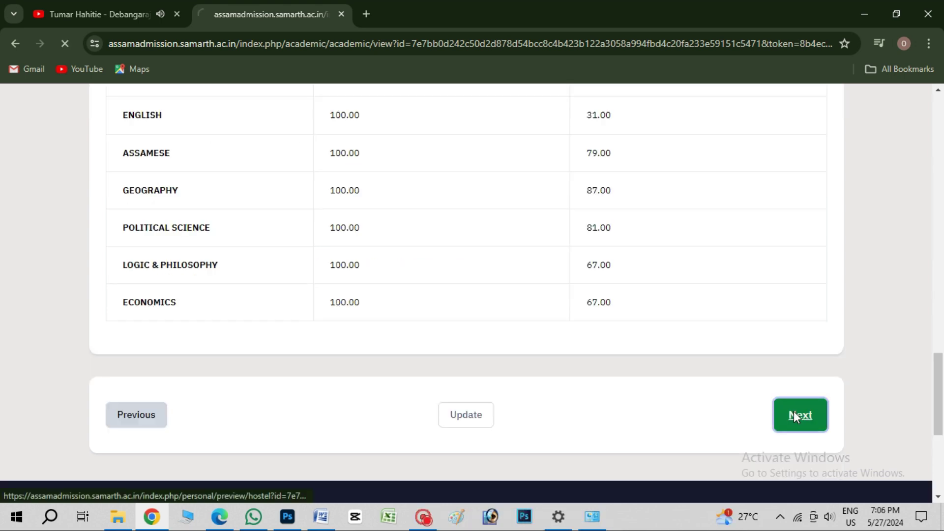
Check the answers and language proficiencies under Other Details and proceed to the Uploads section.
{"action": "scroll", "coordinate": [669, 406], "scroll_direction": "down", "scroll_amount": 5}
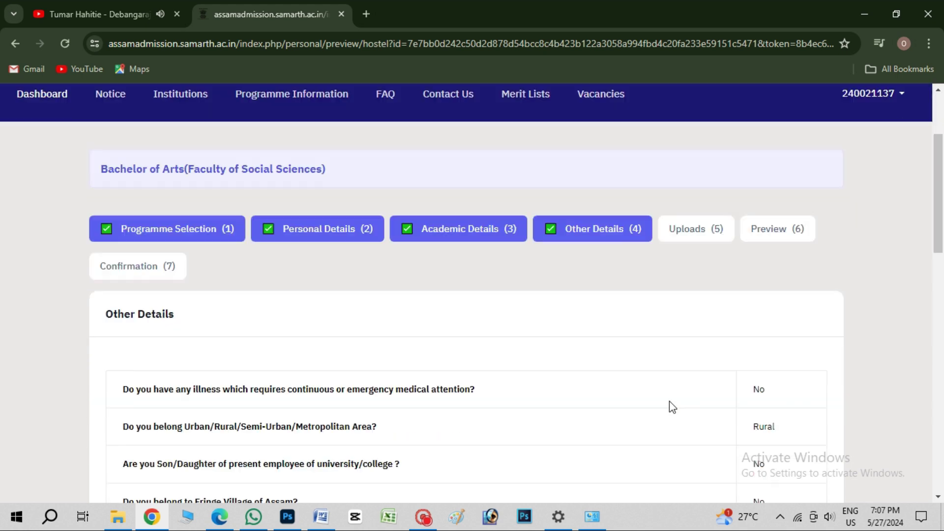
{"action": "scroll", "coordinate": [672, 407], "scroll_direction": "down", "scroll_amount": 10}
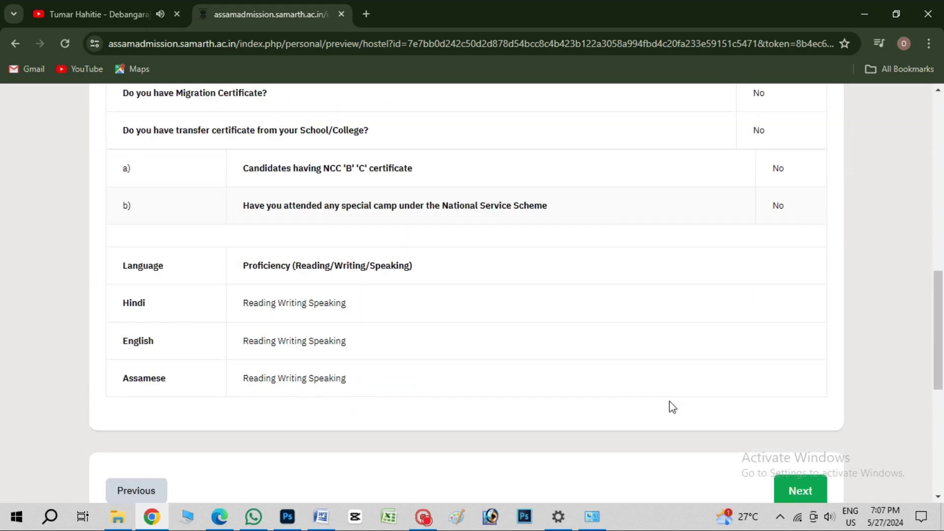
{"action": "left_click", "coordinate": [789, 288]}
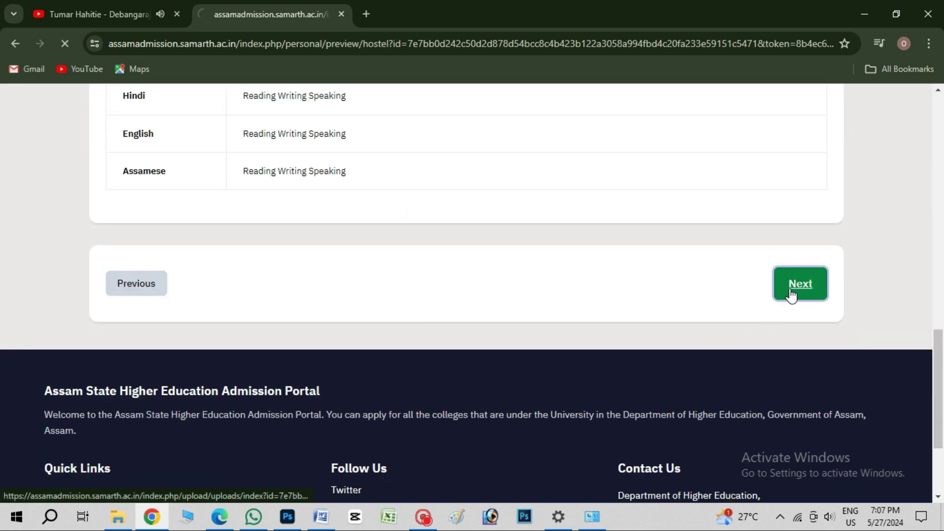
Check the uploaded documents from the photo and signature through to the Class X and Class XII marksheets.
{"action": "scroll", "coordinate": [533, 223], "scroll_direction": "down", "scroll_amount": 10}
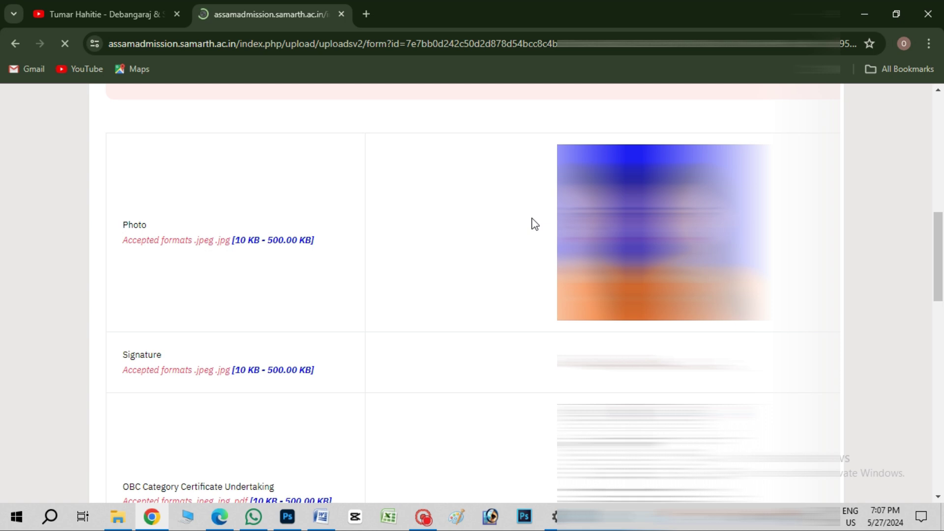
{"action": "scroll", "coordinate": [534, 224], "scroll_direction": "down", "scroll_amount": 8}
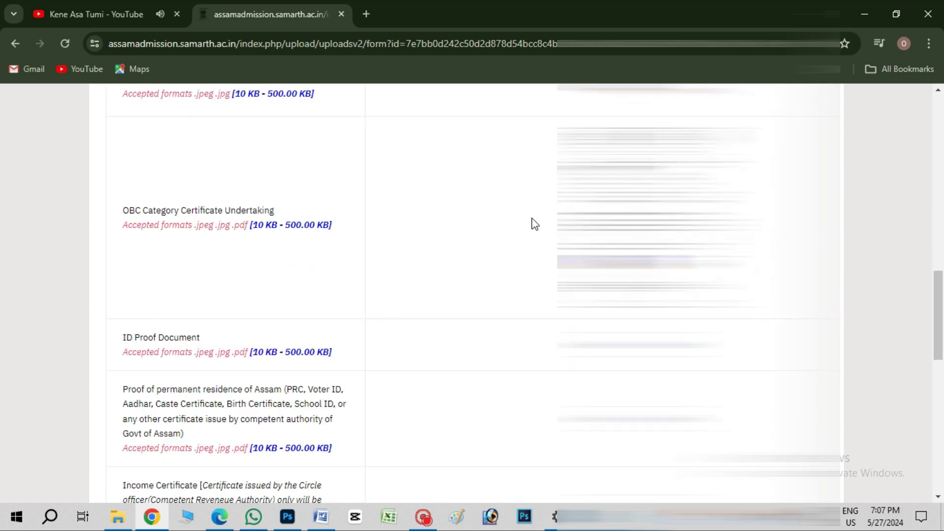
{"action": "scroll", "coordinate": [535, 223], "scroll_direction": "down", "scroll_amount": 3}
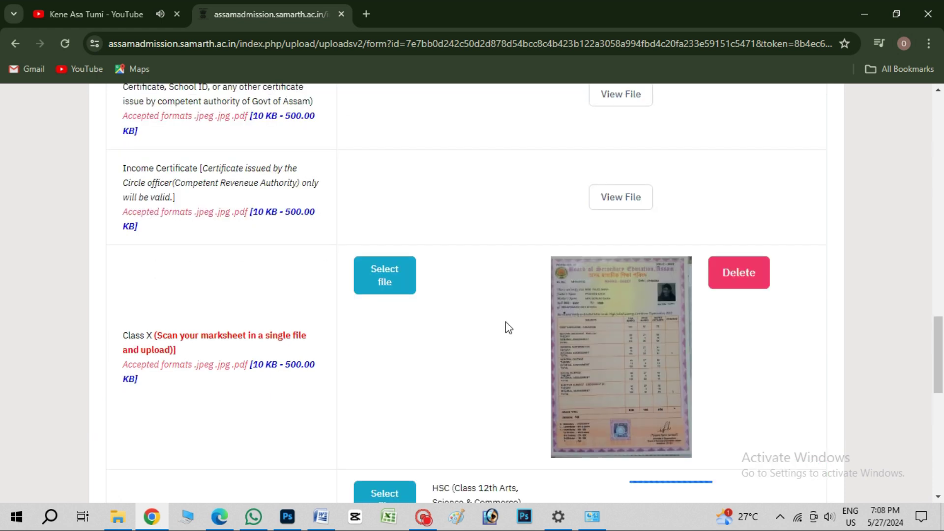
{"action": "scroll", "coordinate": [506, 327], "scroll_direction": "down", "scroll_amount": 5}
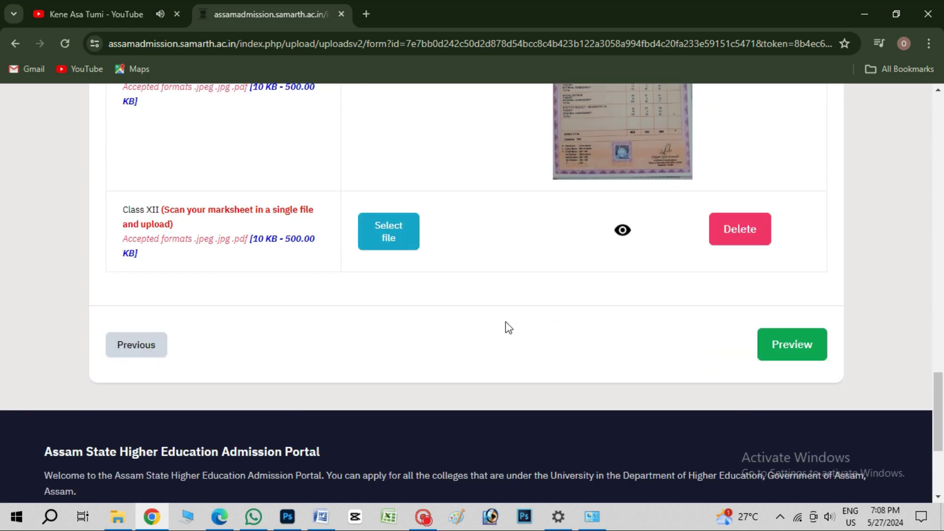
Open the uploaded Class XII marksheet, read through it and close it.
{"action": "left_click", "coordinate": [622, 230]}
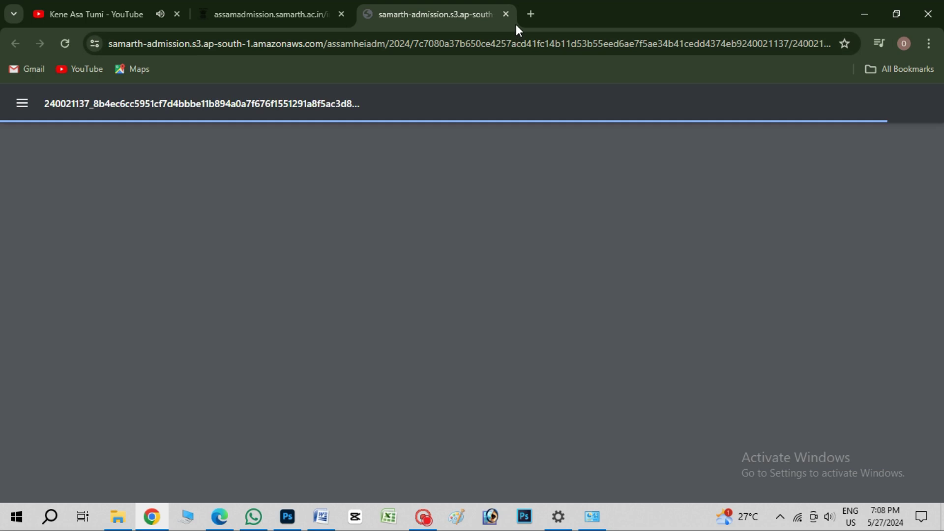
{"action": "scroll", "coordinate": [492, 275], "scroll_direction": "down", "scroll_amount": 6}
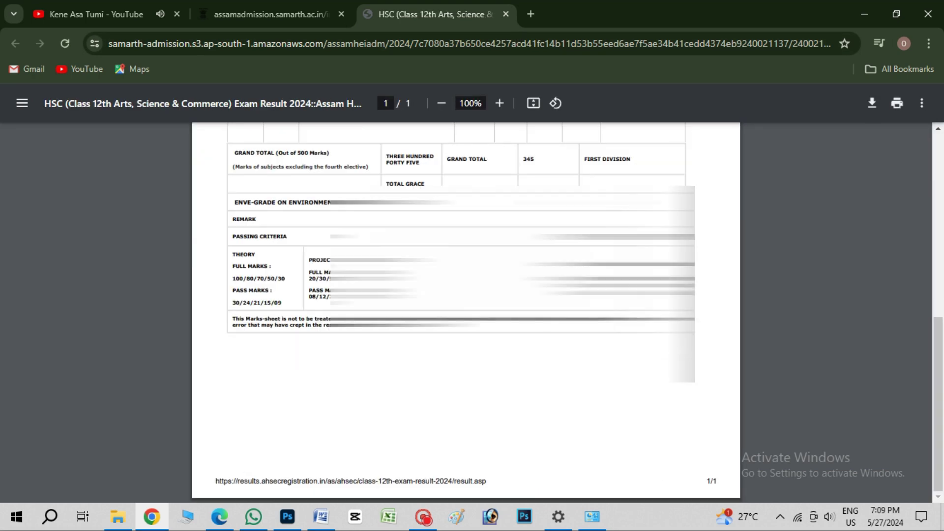
{"action": "scroll", "coordinate": [492, 275], "scroll_direction": "up", "scroll_amount": 6}
{"action": "left_click", "coordinate": [504, 14]}
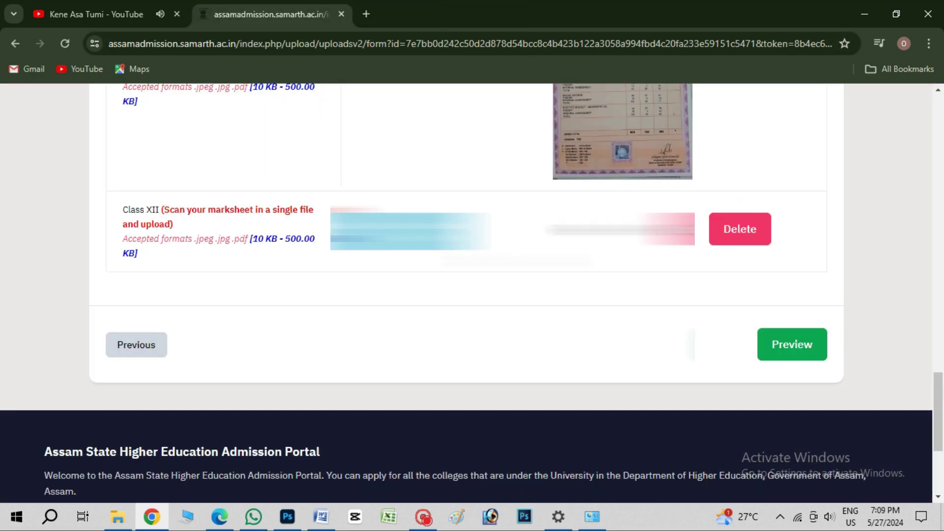
Preview the application, review its details and proceed to the final verification page.
{"action": "left_click", "coordinate": [777, 353]}
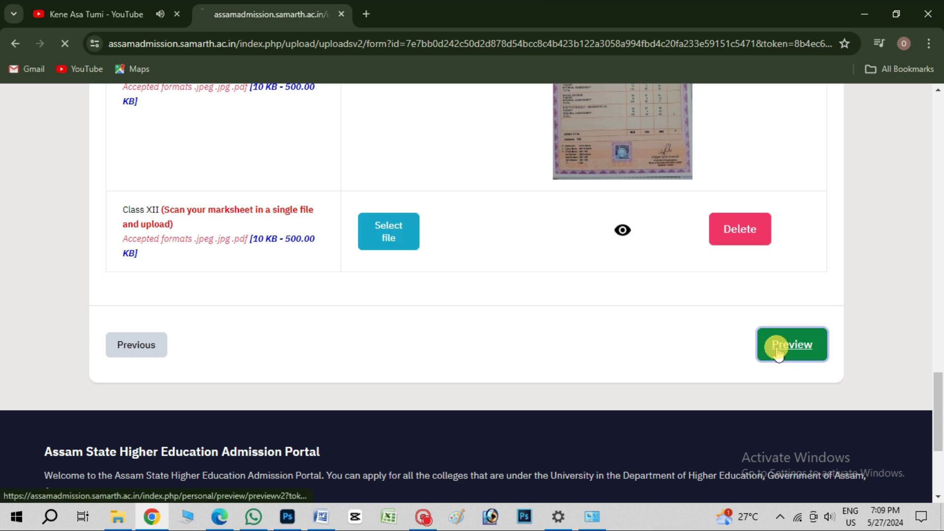
{"action": "scroll", "coordinate": [598, 364], "scroll_direction": "down", "scroll_amount": 3}
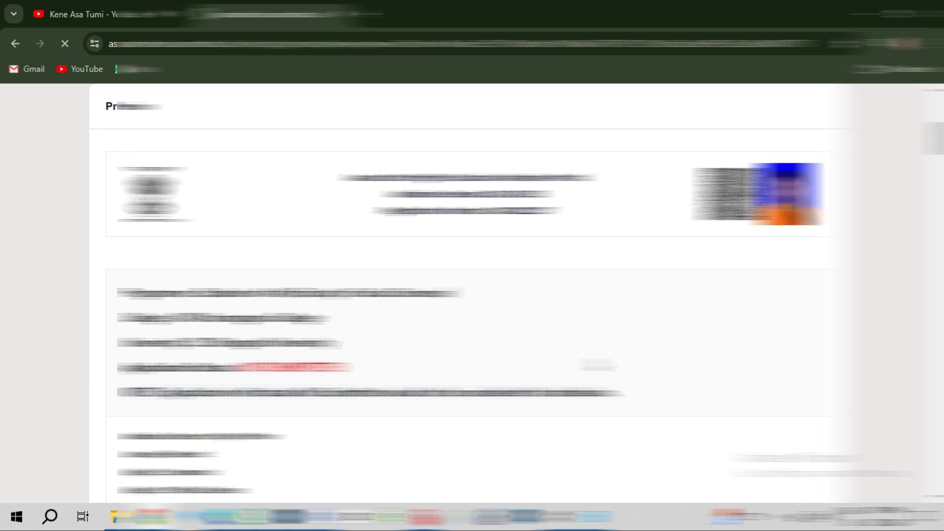
{"action": "scroll", "coordinate": [598, 365], "scroll_direction": "down", "scroll_amount": 10}
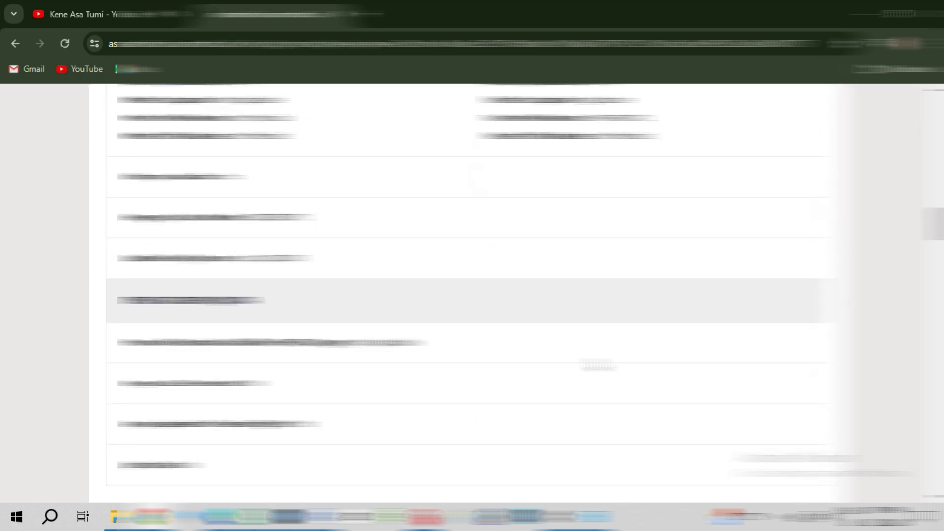
{"action": "scroll", "coordinate": [598, 364], "scroll_direction": "down", "scroll_amount": 6}
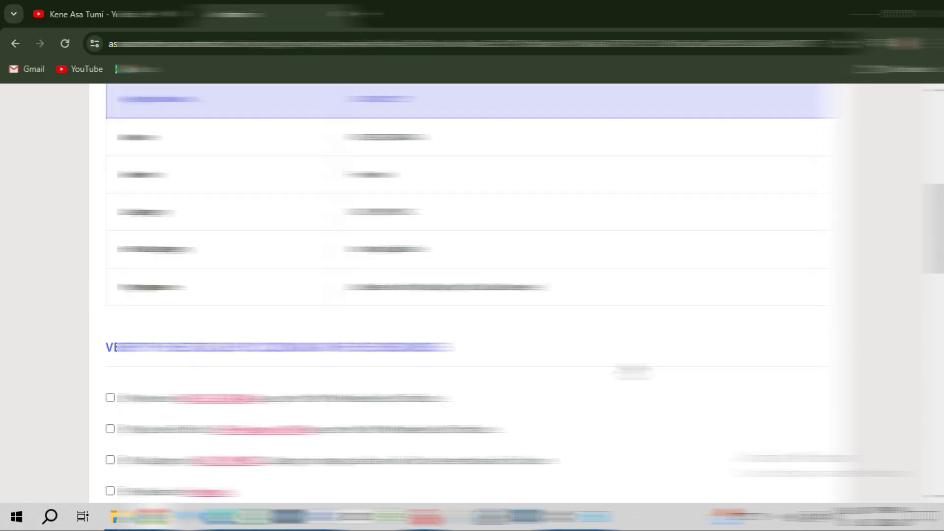
Tick the verification statements for name, date of birth, category, gender, mother's name, father's name and address.
{"action": "scroll", "coordinate": [632, 372], "scroll_direction": "up", "scroll_amount": 2}
{"action": "scroll", "coordinate": [633, 373], "scroll_direction": "down", "scroll_amount": 4}
{"action": "left_click", "coordinate": [110, 259]}
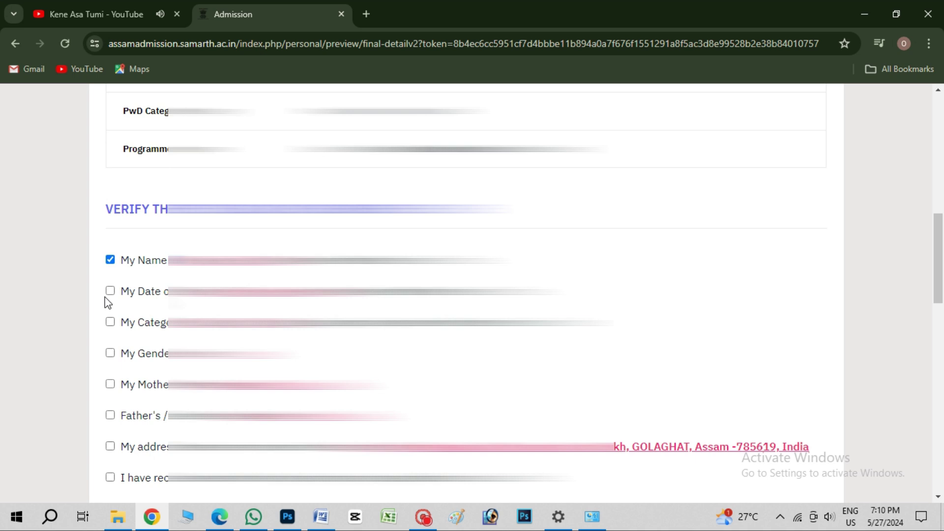
{"action": "left_click", "coordinate": [110, 322]}
{"action": "left_click", "coordinate": [111, 290]}
{"action": "scroll", "coordinate": [121, 312], "scroll_direction": "down", "scroll_amount": 1}
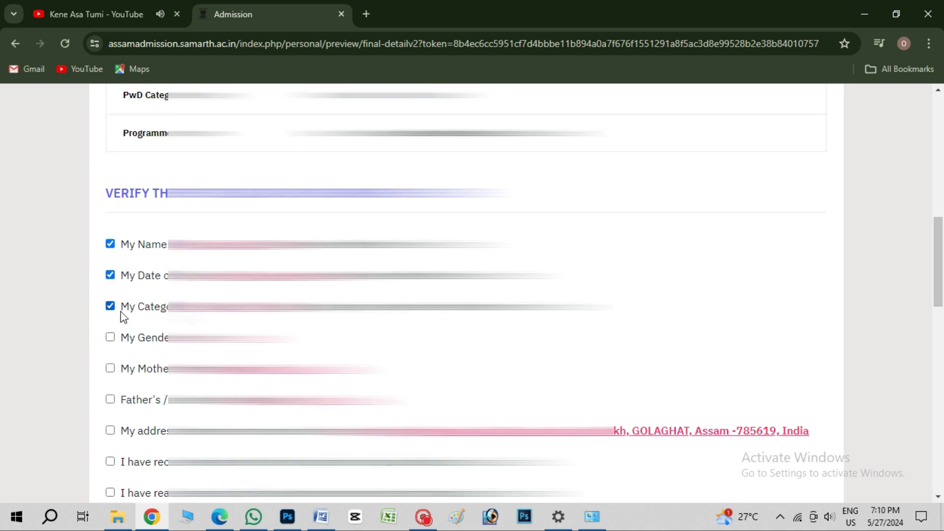
{"action": "left_click", "coordinate": [110, 285]}
{"action": "left_click", "coordinate": [110, 315]}
{"action": "scroll", "coordinate": [108, 315], "scroll_direction": "down", "scroll_amount": 1}
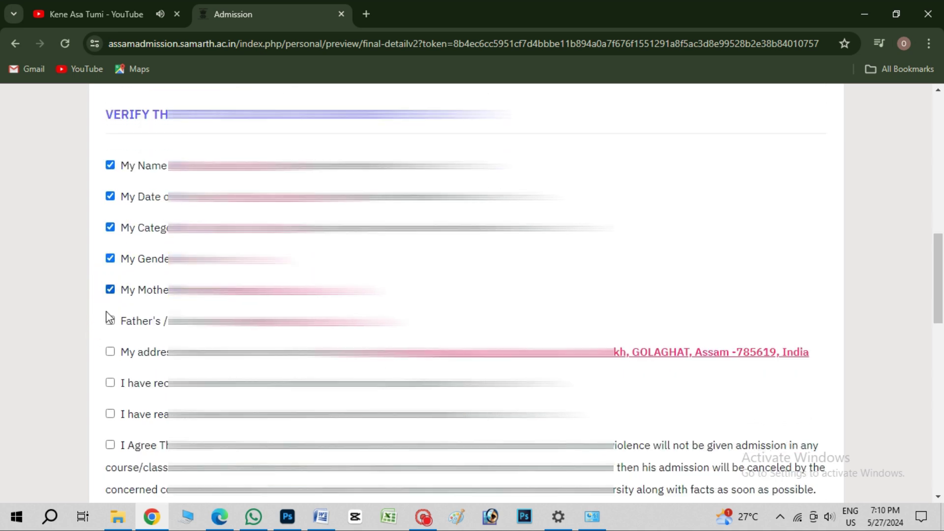
{"action": "left_click", "coordinate": [110, 277]}
{"action": "scroll", "coordinate": [113, 276], "scroll_direction": "down", "scroll_amount": 1}
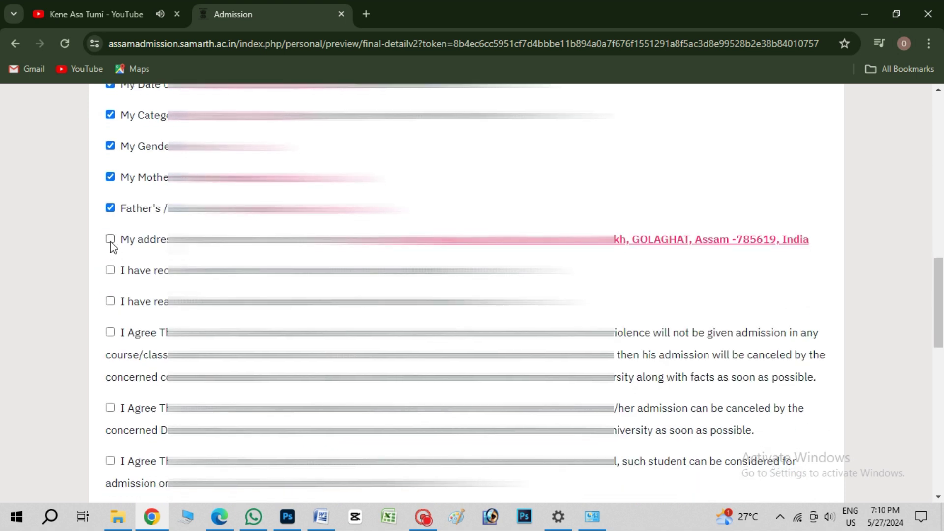
{"action": "scroll", "coordinate": [111, 250], "scroll_direction": "down", "scroll_amount": 2}
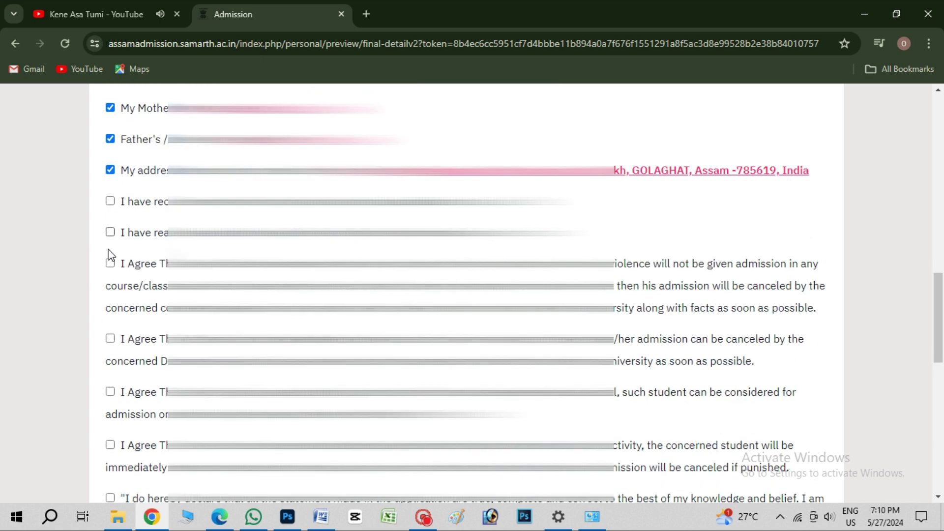
Accept the remaining confirmations, the "I Agree" undertakings and the declaration that all statements are true.
{"action": "left_click", "coordinate": [110, 233]}
{"action": "left_click", "coordinate": [110, 263]}
{"action": "left_click", "coordinate": [110, 338]}
{"action": "left_click", "coordinate": [110, 392]}
{"action": "scroll", "coordinate": [114, 333], "scroll_direction": "down", "scroll_amount": 4}
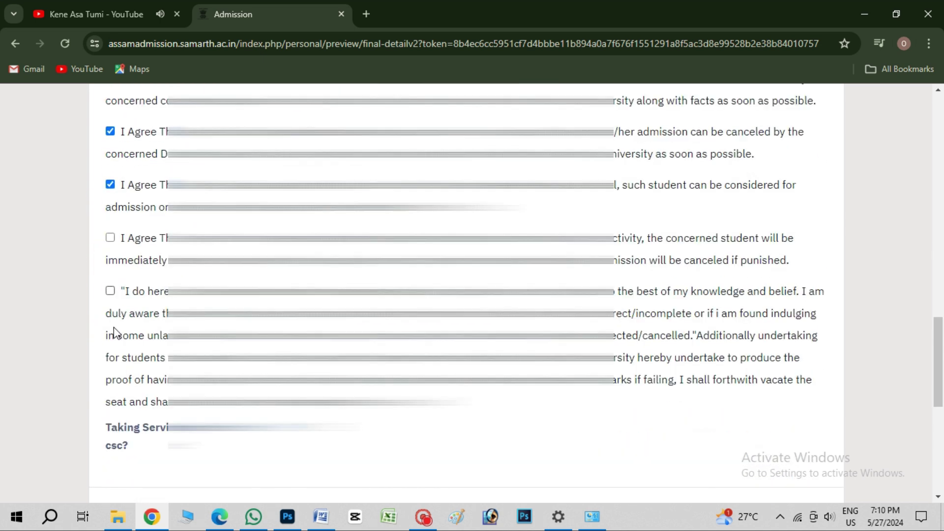
{"action": "left_click", "coordinate": [111, 238]}
{"action": "left_click", "coordinate": [110, 290]}
Submit the Bachelor of Arts application.
{"action": "scroll", "coordinate": [153, 355], "scroll_direction": "down", "scroll_amount": 2}
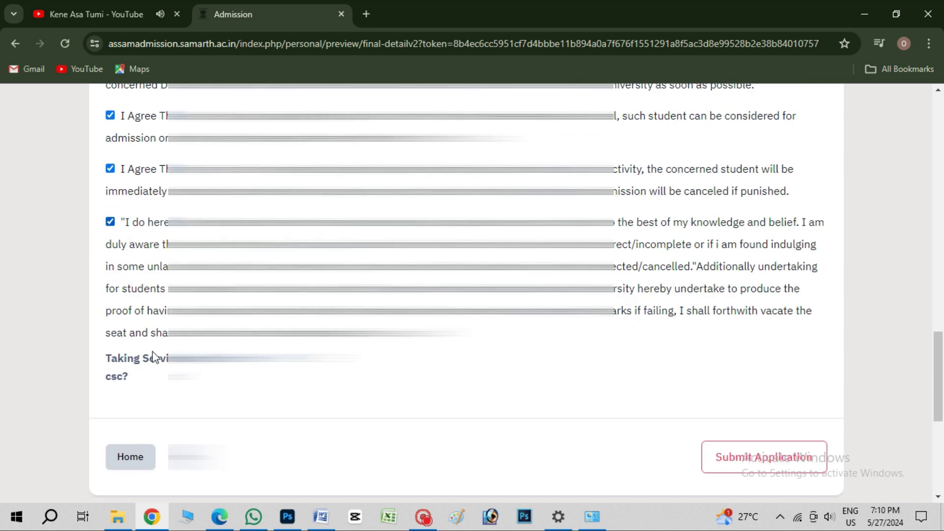
{"action": "scroll", "coordinate": [175, 380], "scroll_direction": "down", "scroll_amount": 1}
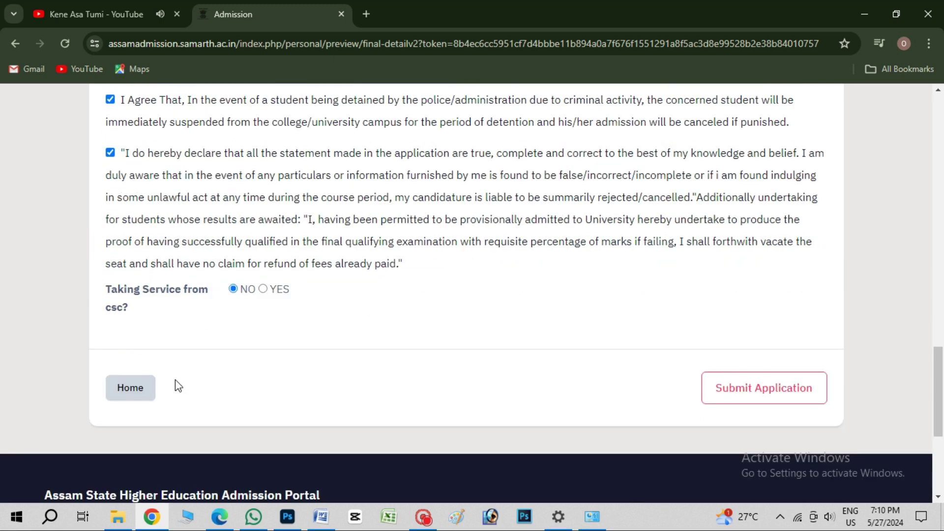
{"action": "left_click", "coordinate": [784, 389]}
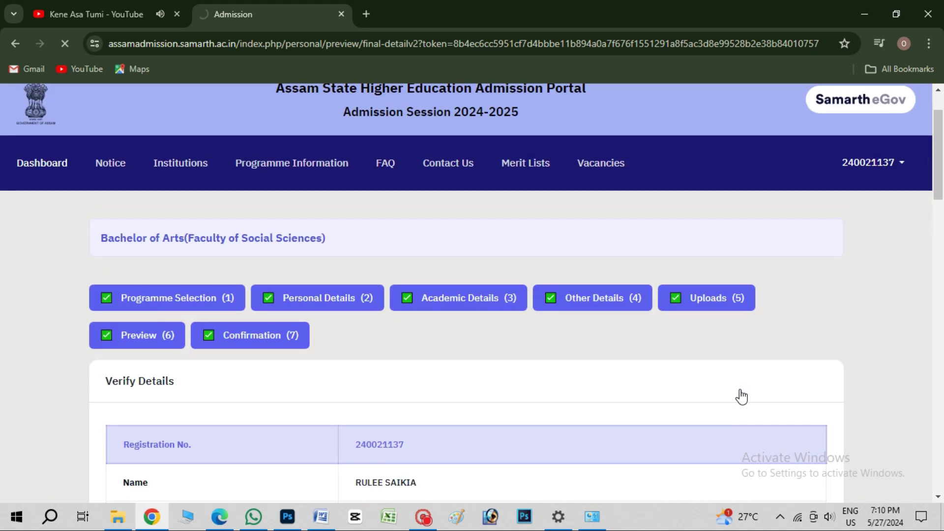
Open the printable form of the submitted Kamargaon College application from the dashboard.
{"action": "scroll", "coordinate": [740, 393], "scroll_direction": "down", "scroll_amount": 8}
{"action": "scroll", "coordinate": [644, 376], "scroll_direction": "down", "scroll_amount": 8}
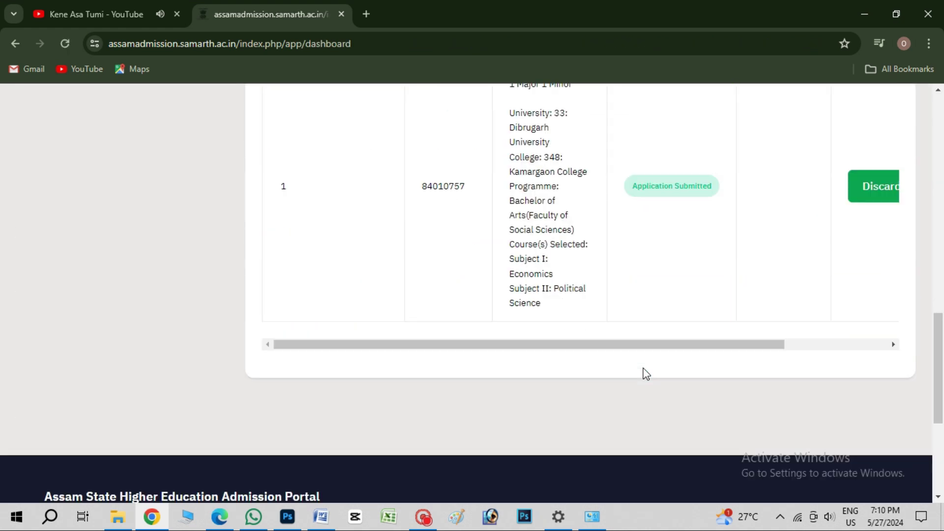
{"action": "left_click_drag", "start_coordinate": [736, 344], "coordinate": [915, 345]}
{"action": "scroll", "coordinate": [856, 299], "scroll_direction": "up", "scroll_amount": 3}
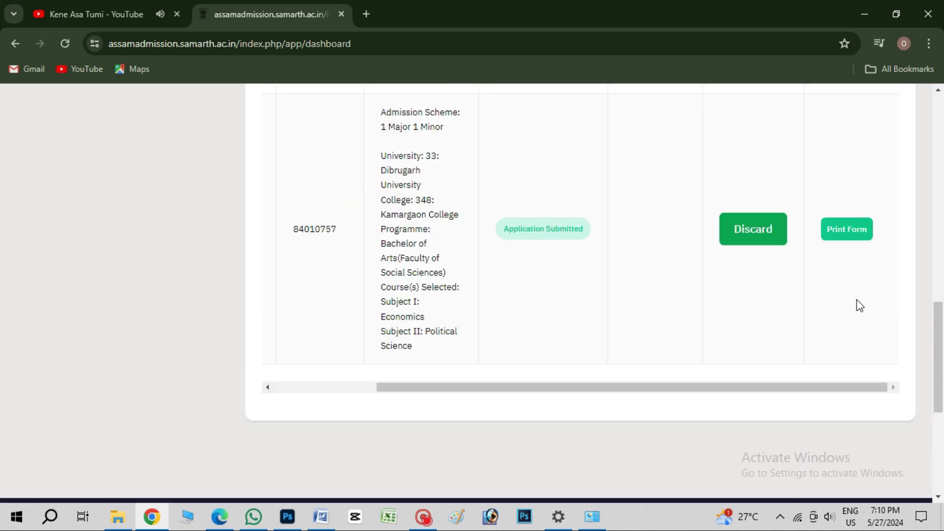
{"action": "left_click", "coordinate": [846, 325]}
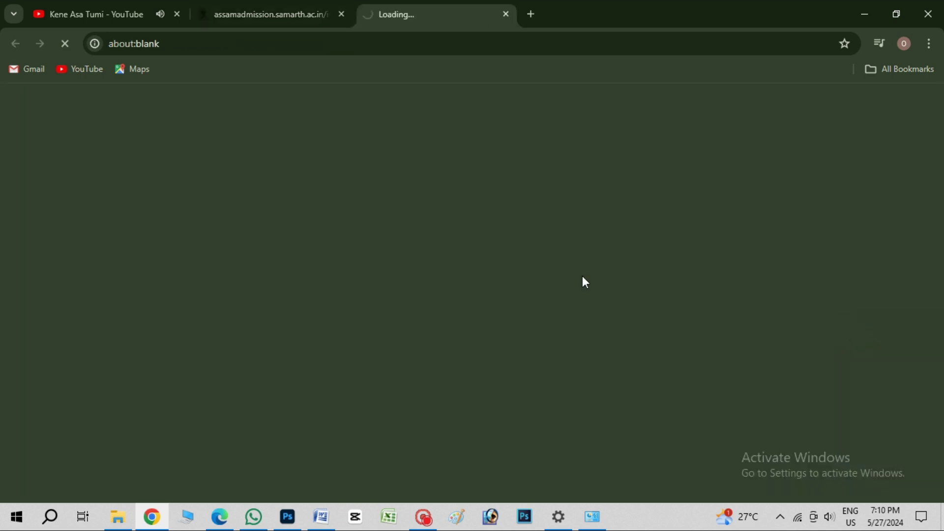